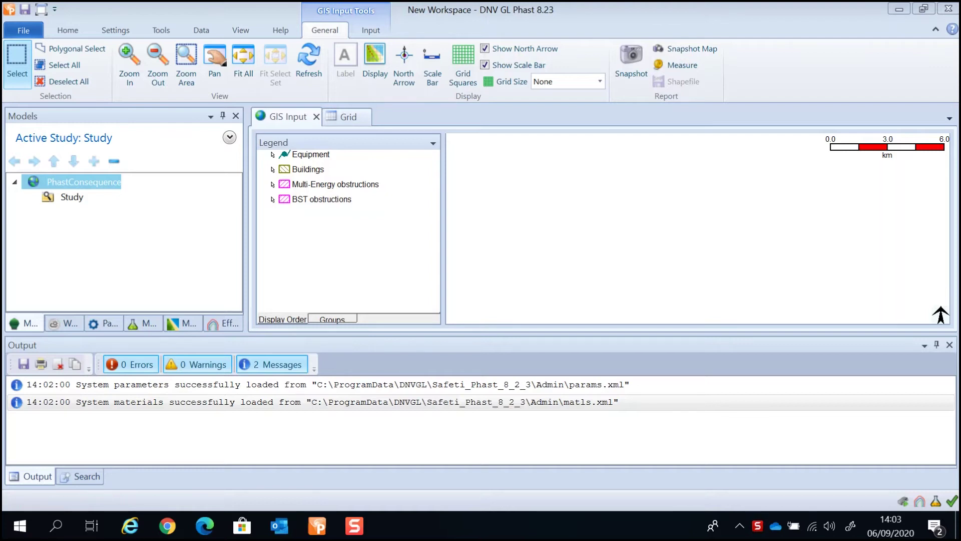
- Insert the existing component SULFUR DIOXIDE into the workspace's Materials folder and look through its available properties without changing them
click(142, 323)
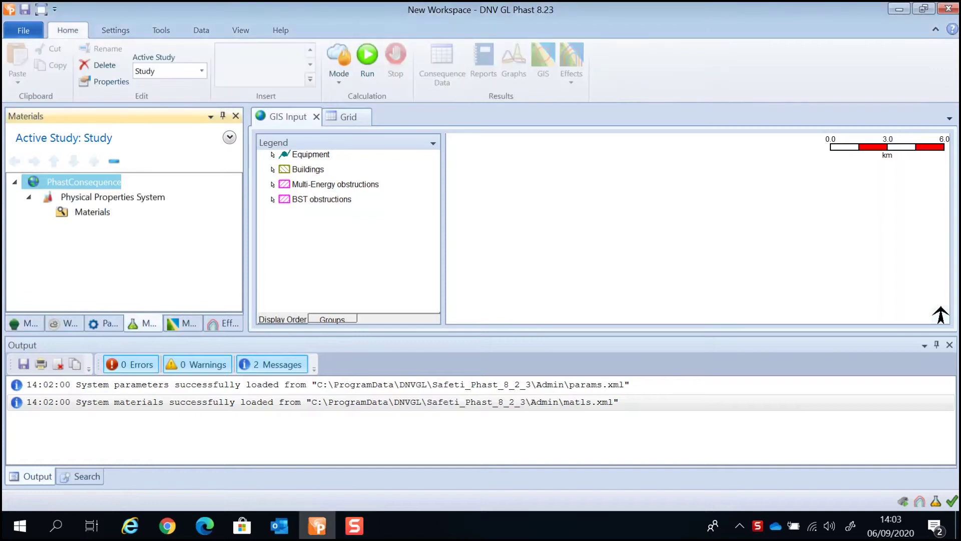
right_click(80, 212)
mouse_move(151, 167)
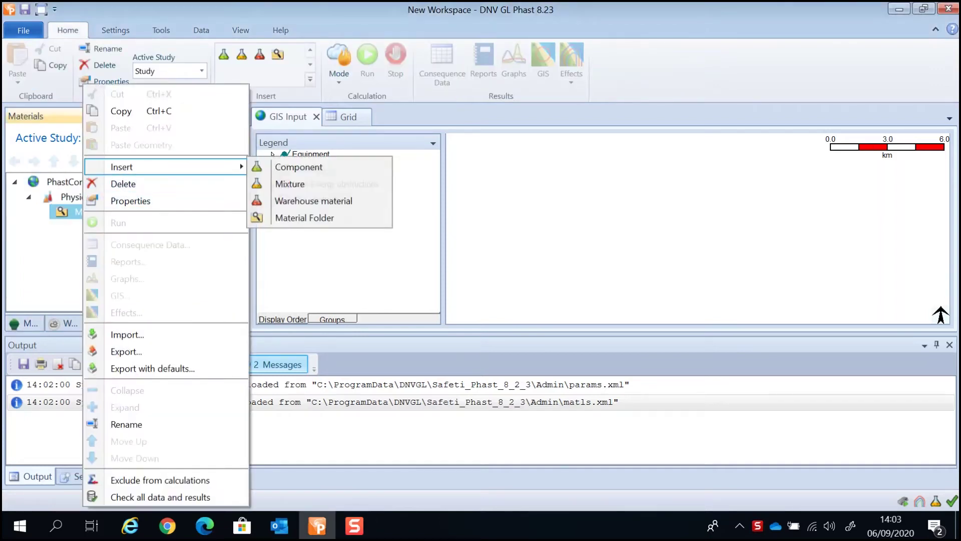
click(303, 167)
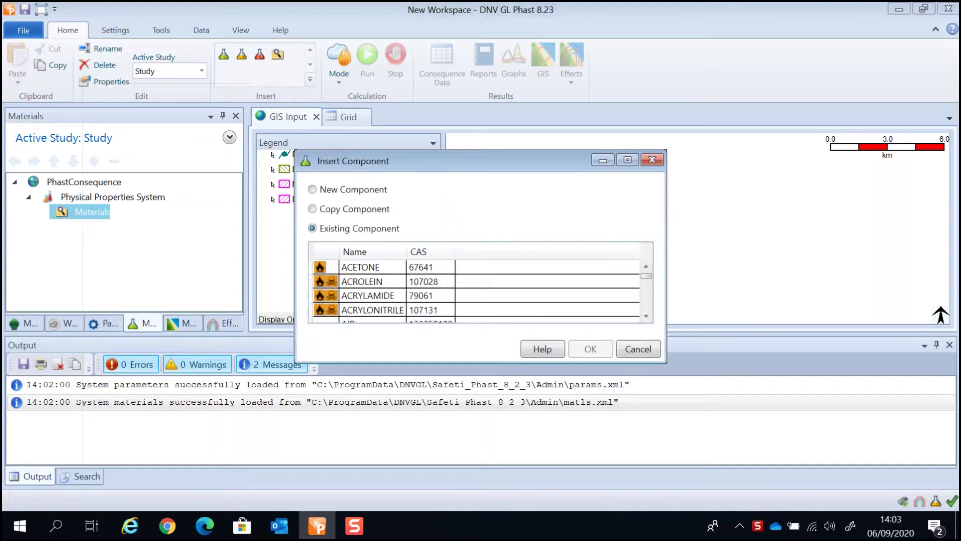
drag(666, 363, 756, 431)
drag(736, 280, 736, 369)
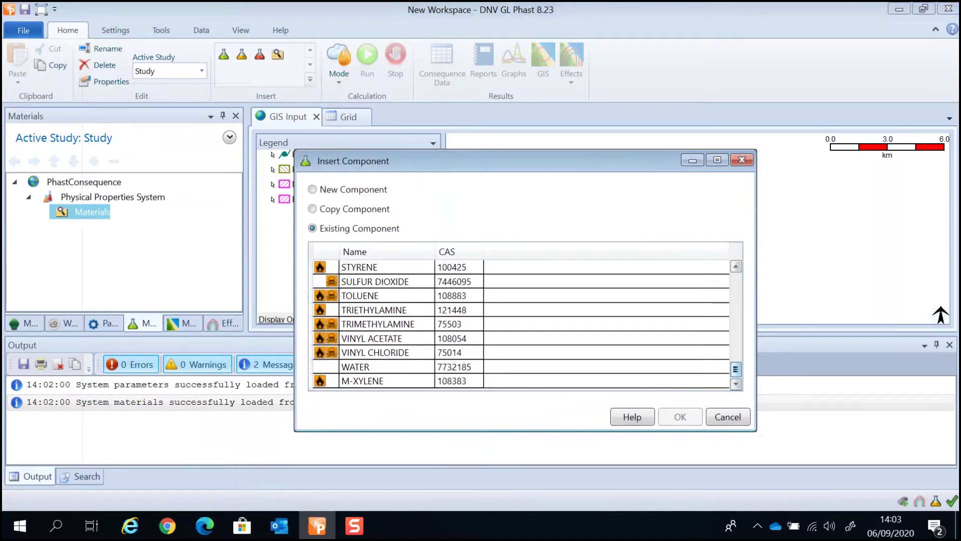
click(375, 282)
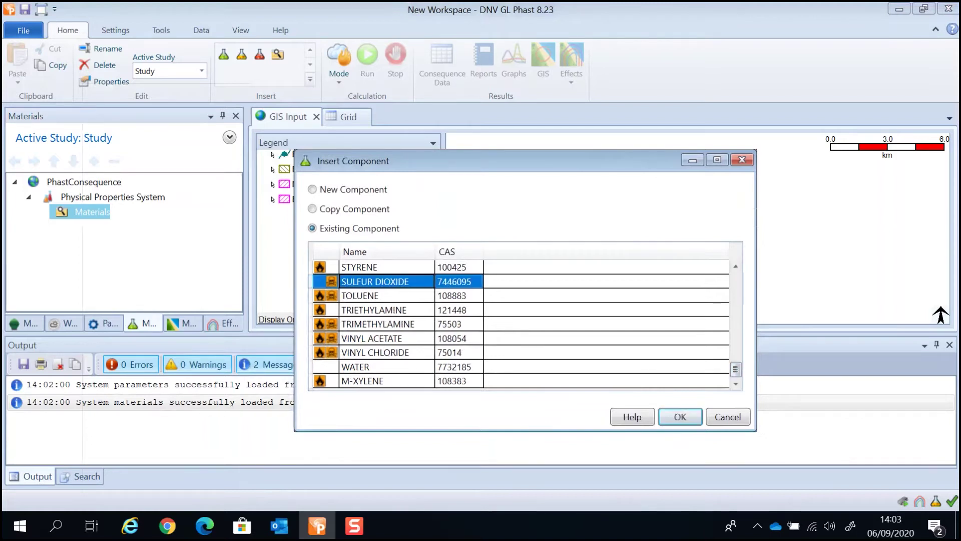
click(680, 417)
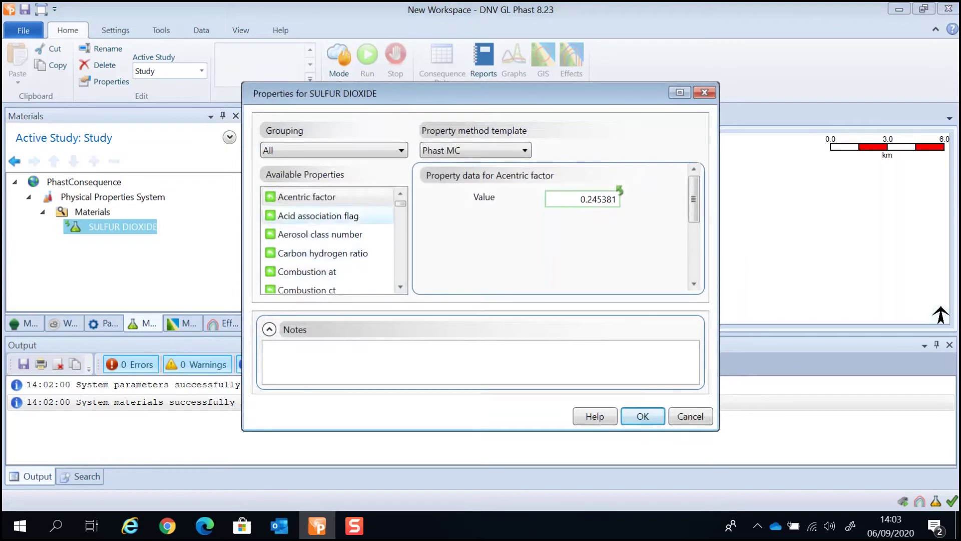
scroll(328, 241, down, 15)
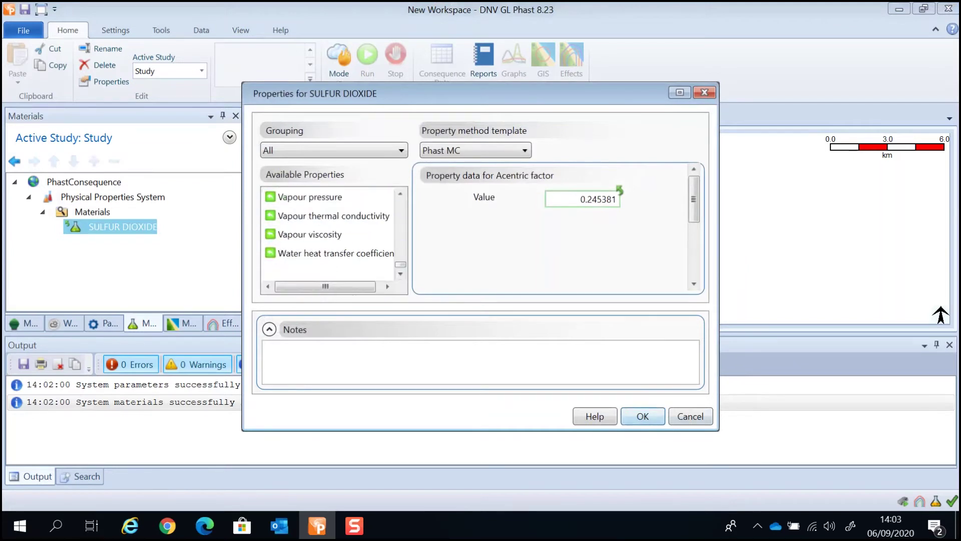
click(690, 417)
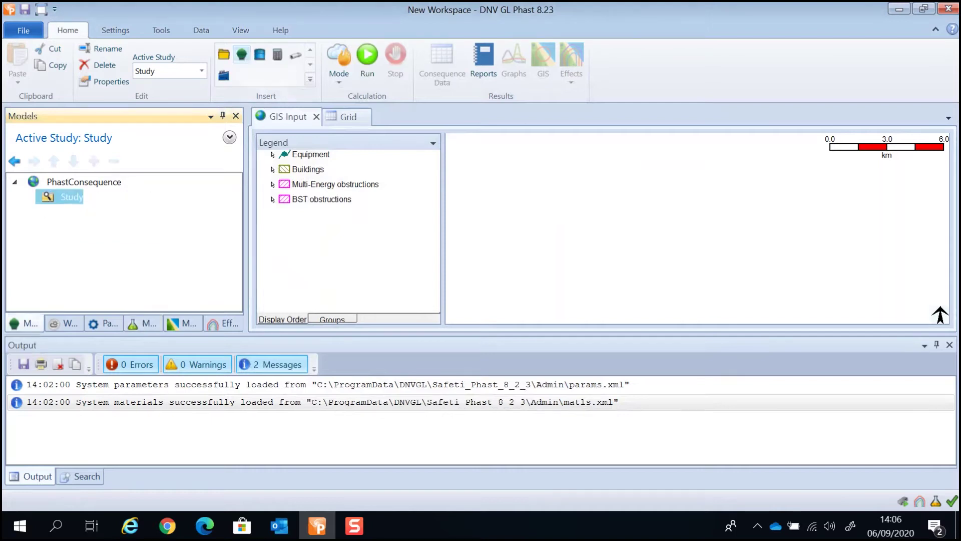
- Insert a pressure vessel into the study and view the materials selectable for it, leaving its input data unfilled
click(242, 55)
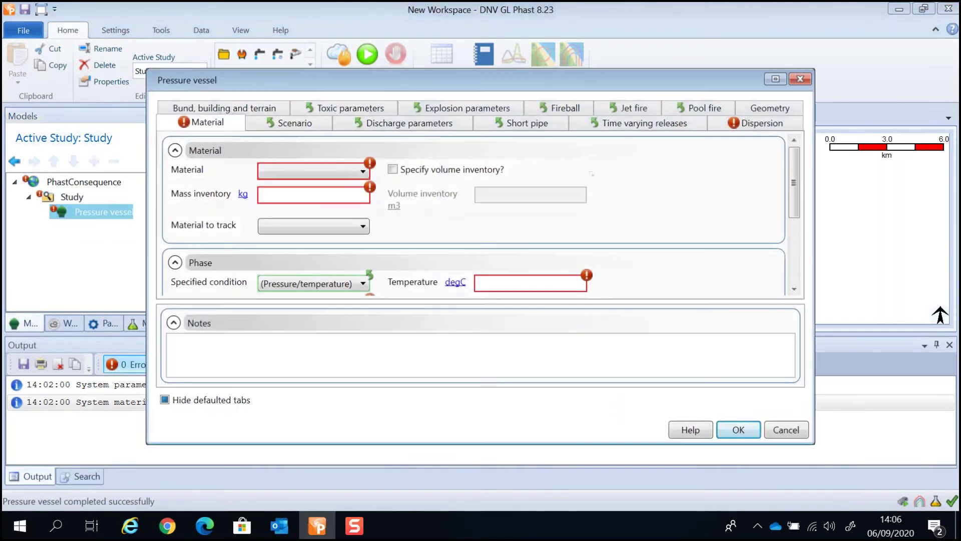
click(363, 171)
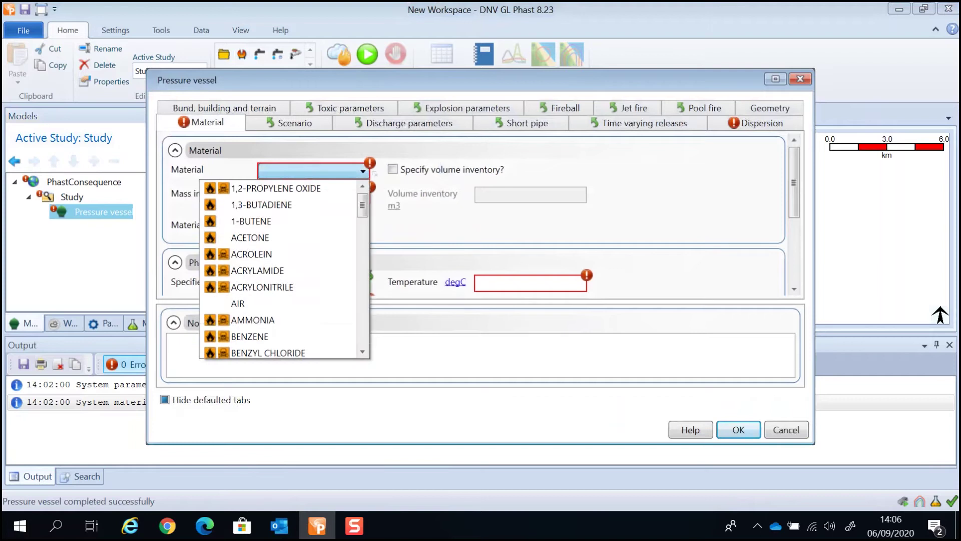
key(Down)
key(Down)
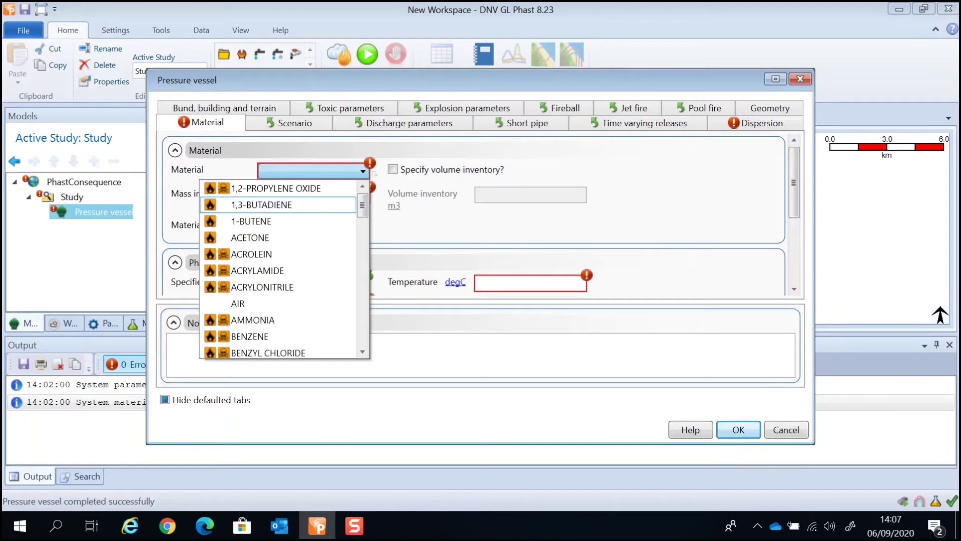
click(363, 171)
click(786, 430)
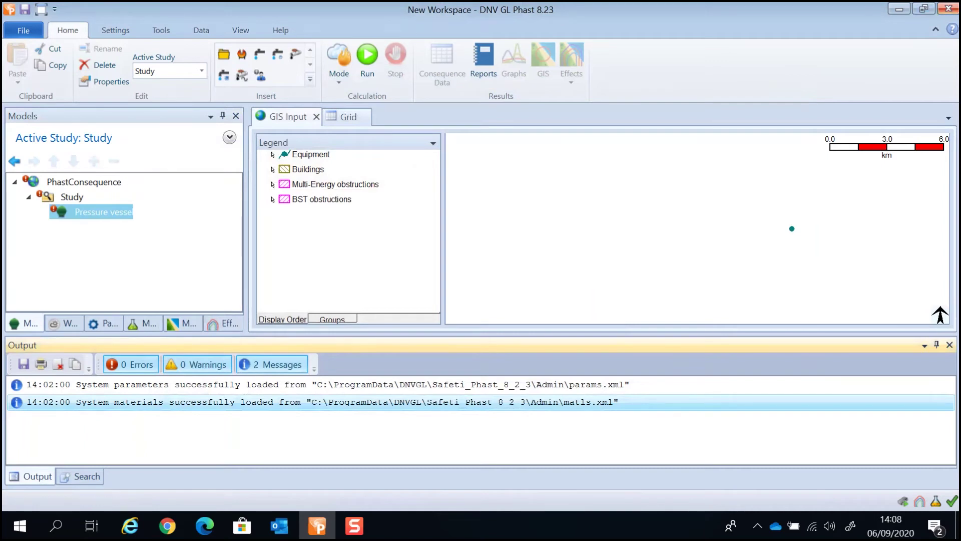
- Close Phast, switch to Admin Materials 8.23 and log in with the administrator password
click(948, 9)
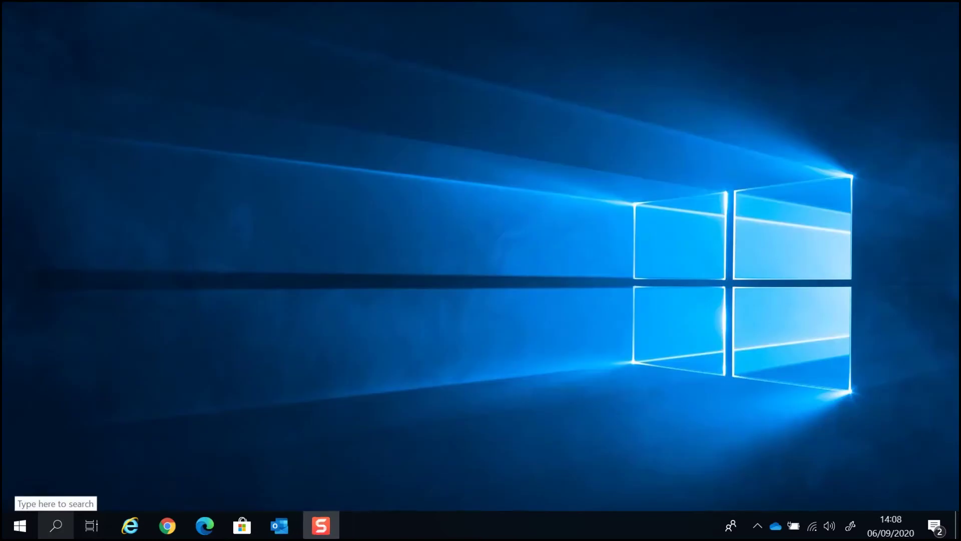
click(56, 525)
text(admin materials 8.23)
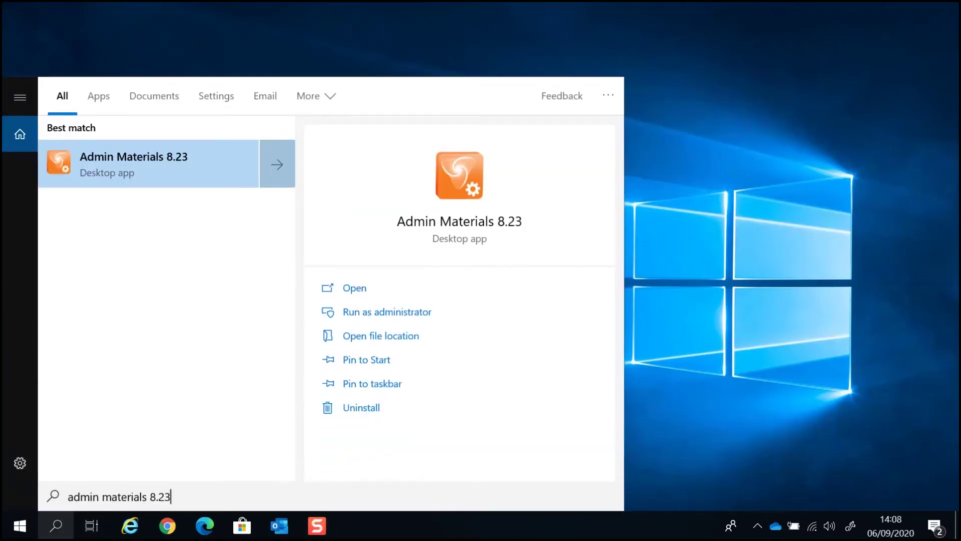
key(Return)
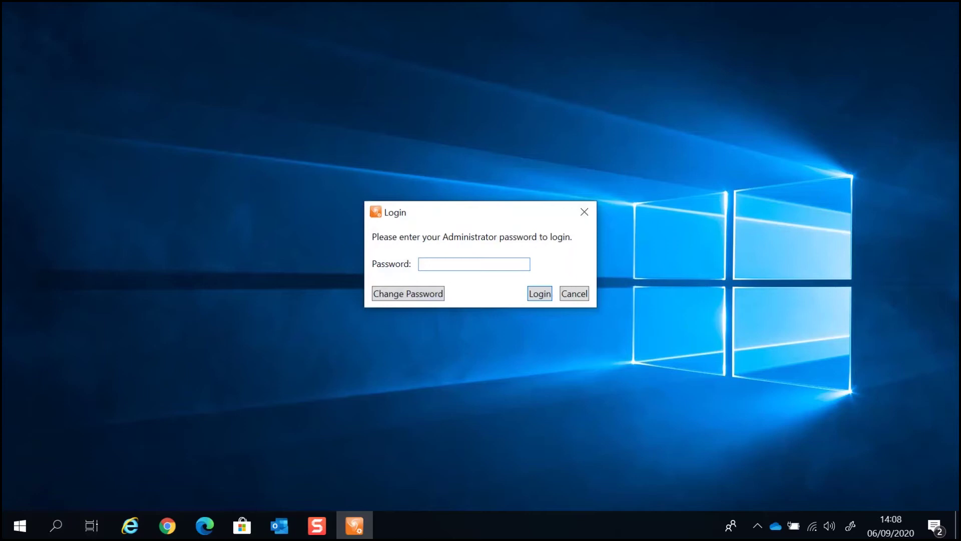
text(••••••••)
key(Return)
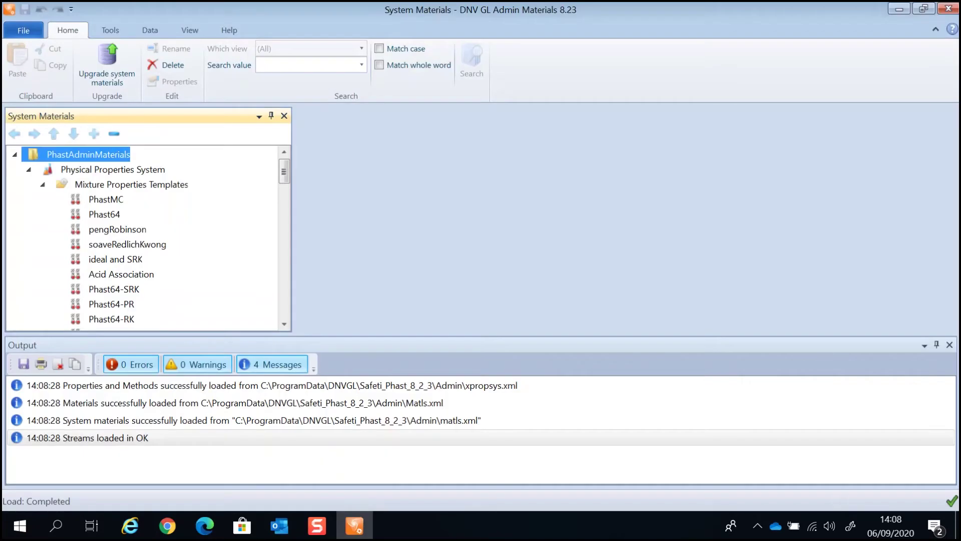
- Open the Insert Component dialog for a pure component in the System Components folder
scroll(145, 238, down, 2)
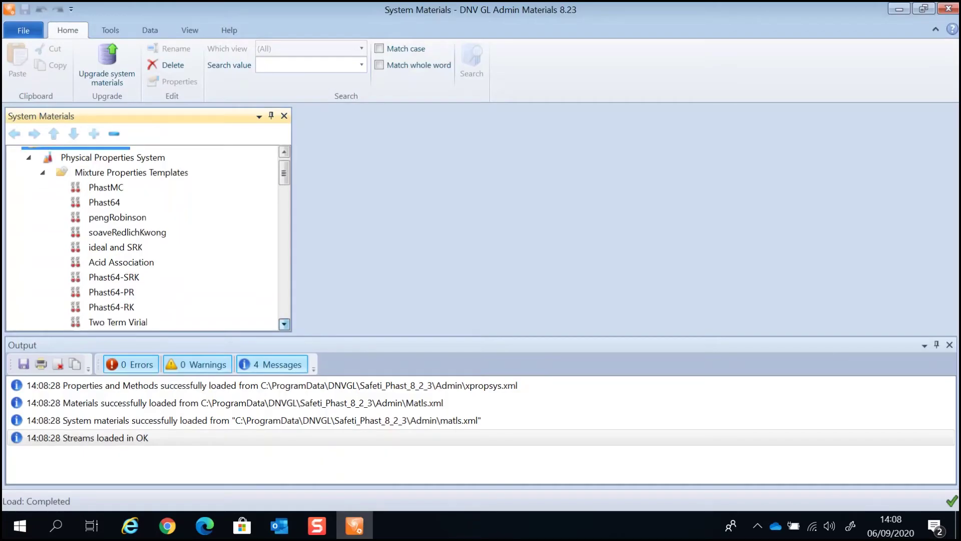
scroll(146, 237, down, 1)
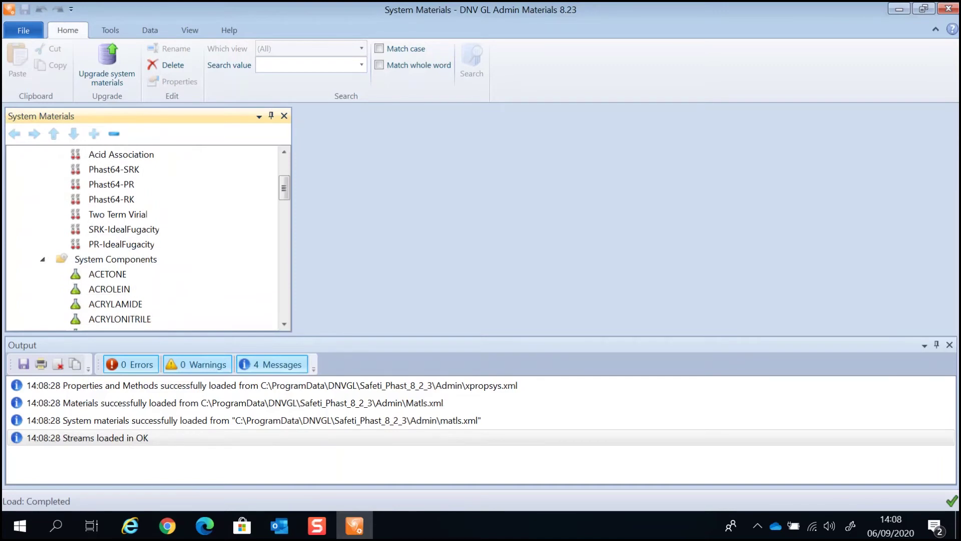
click(115, 259)
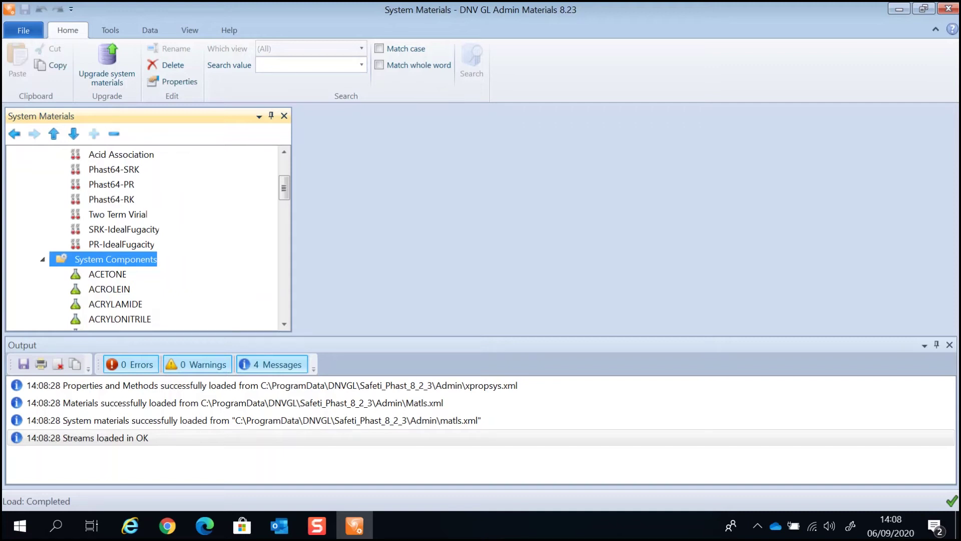
right_click(141, 260)
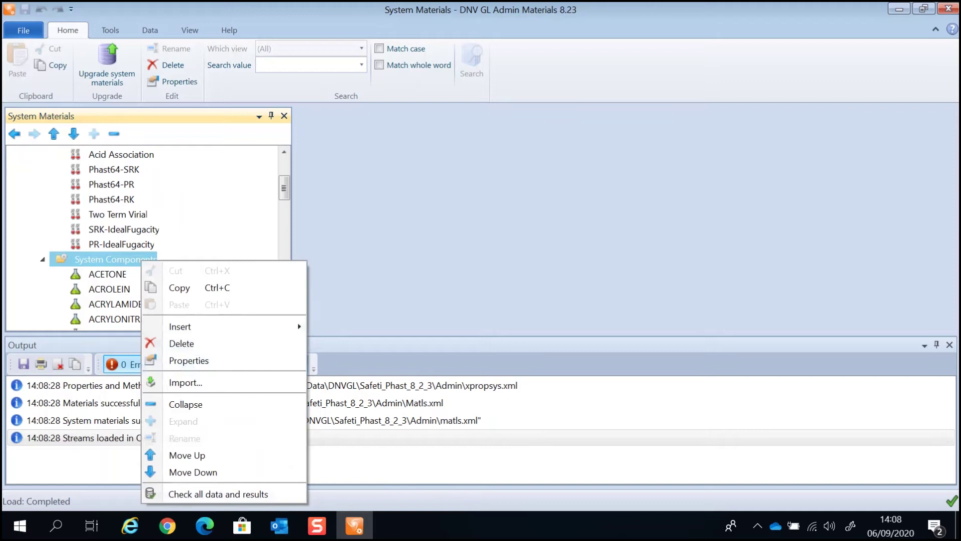
mouse_move(181, 327)
key(Down)
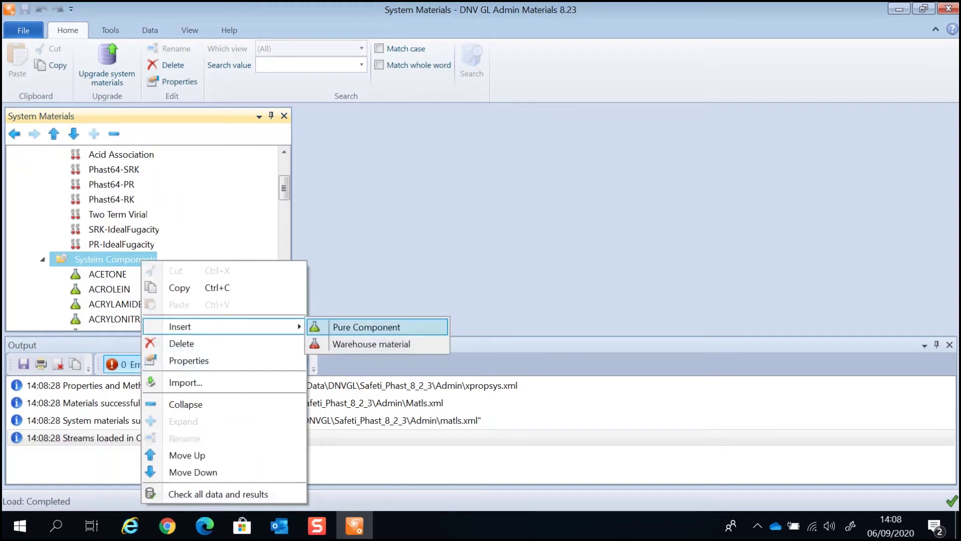
key(Return)
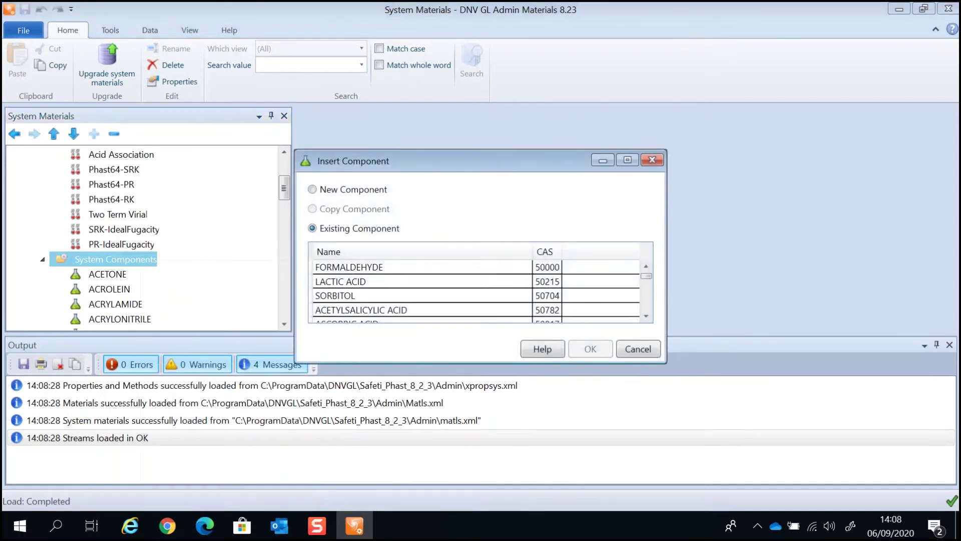
- Sort the existing components by name and add ISOBUTANE to the system components
drag(667, 363, 763, 441)
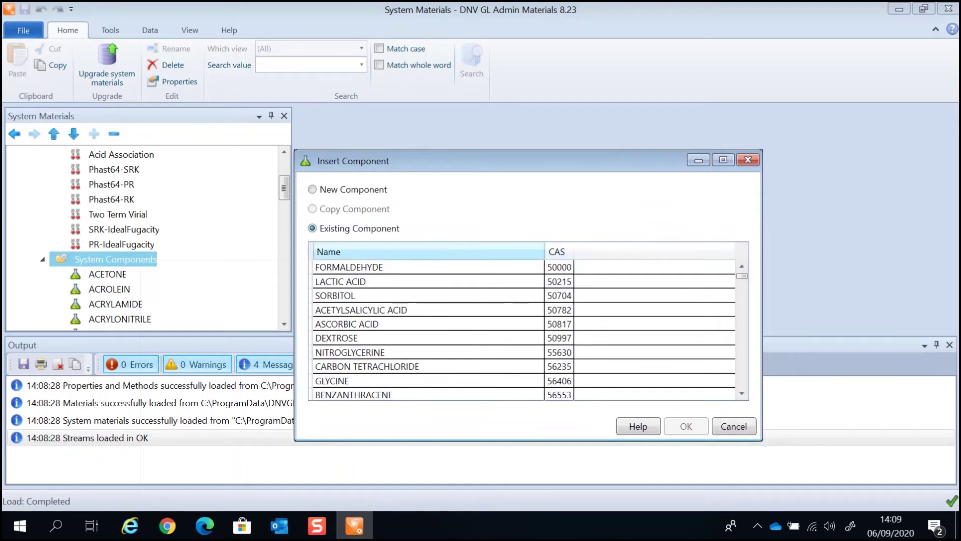
click(428, 252)
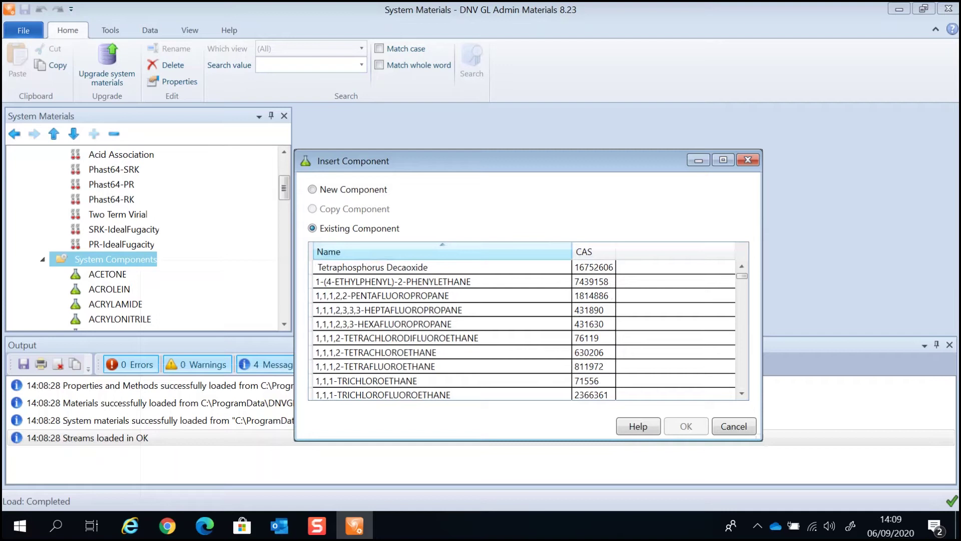
click(426, 267)
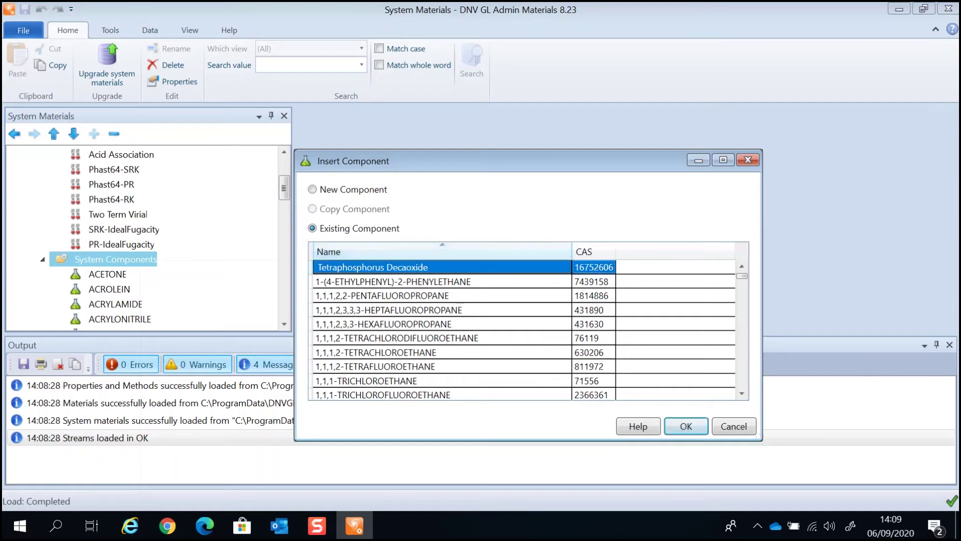
key(i)
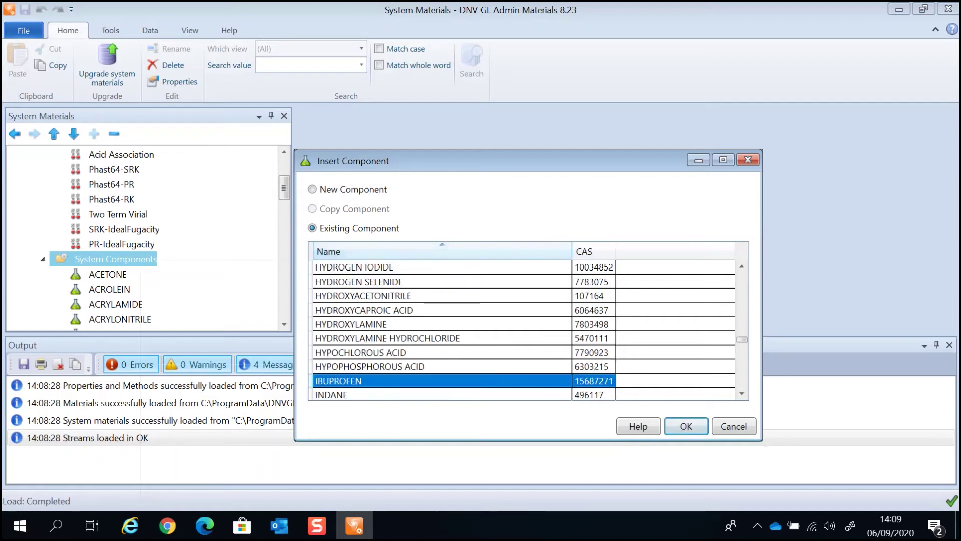
scroll(523, 331, down, 3)
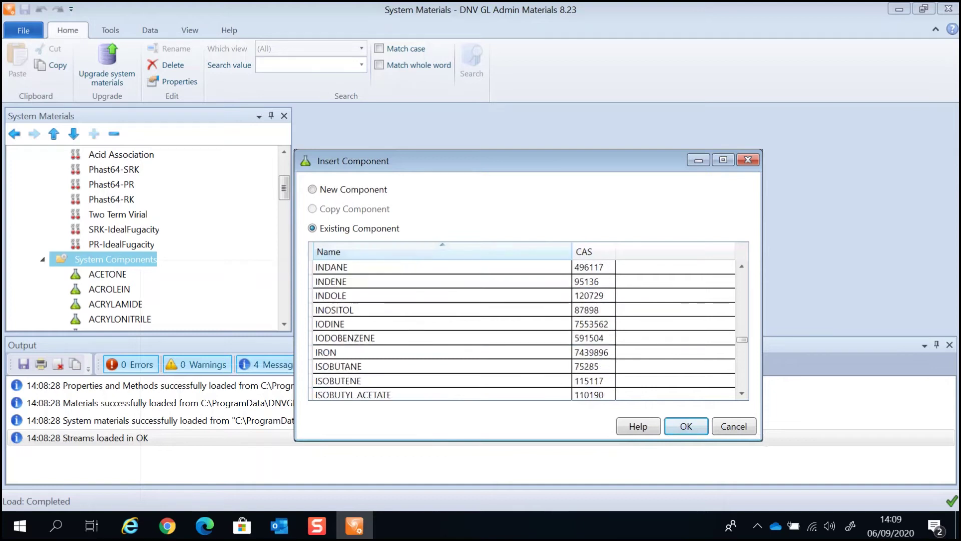
scroll(523, 331, down, 1)
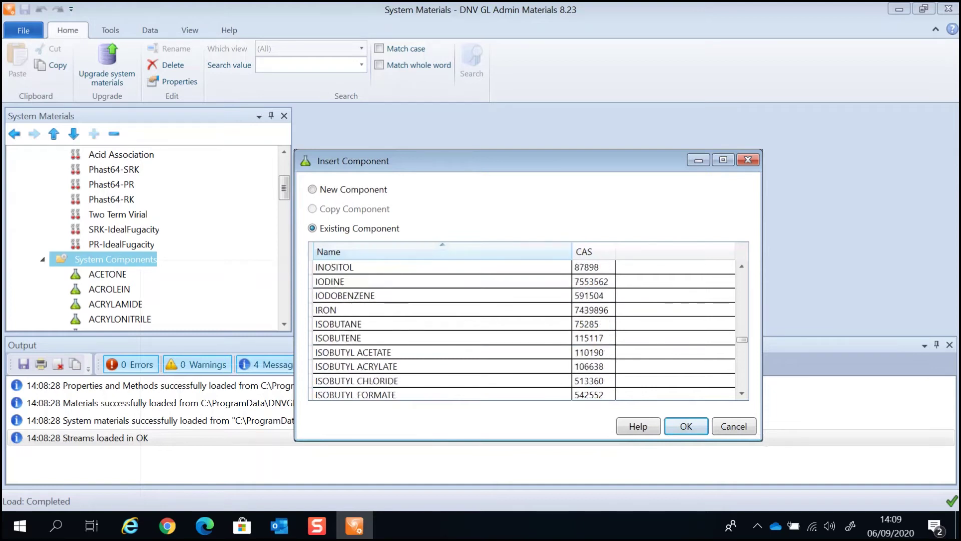
click(401, 324)
click(686, 426)
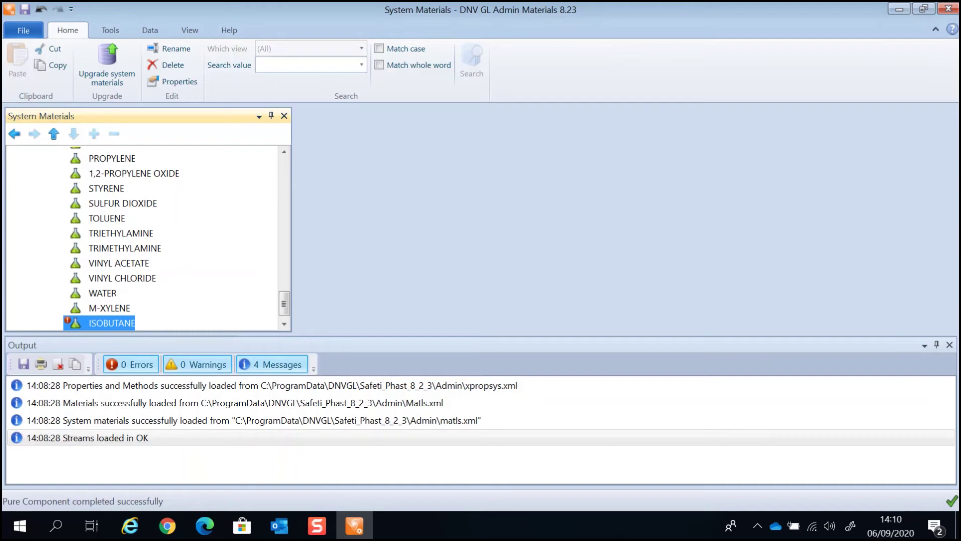
- Insert a new, user-defined pure component into the System Components folder
scroll(142, 239, down, 1)
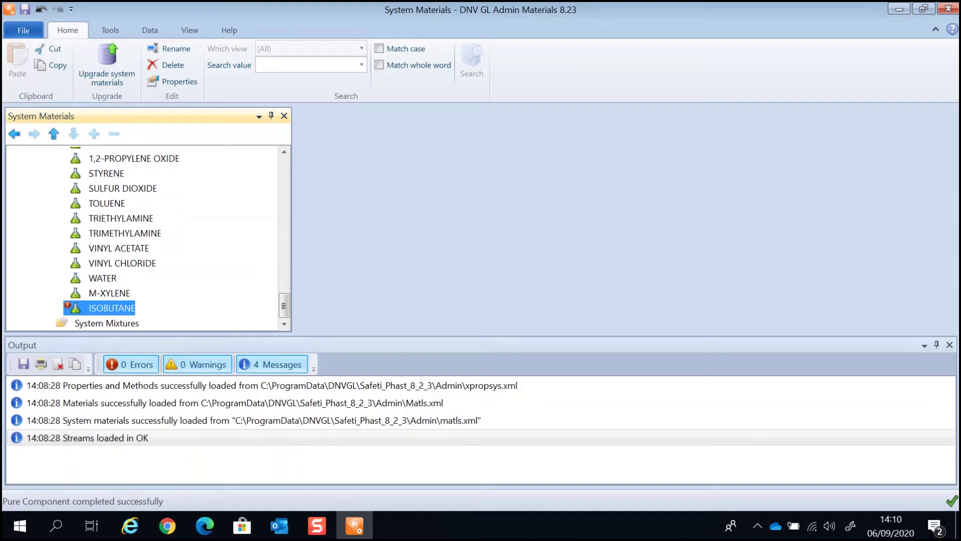
drag(284, 306, 284, 195)
right_click(153, 197)
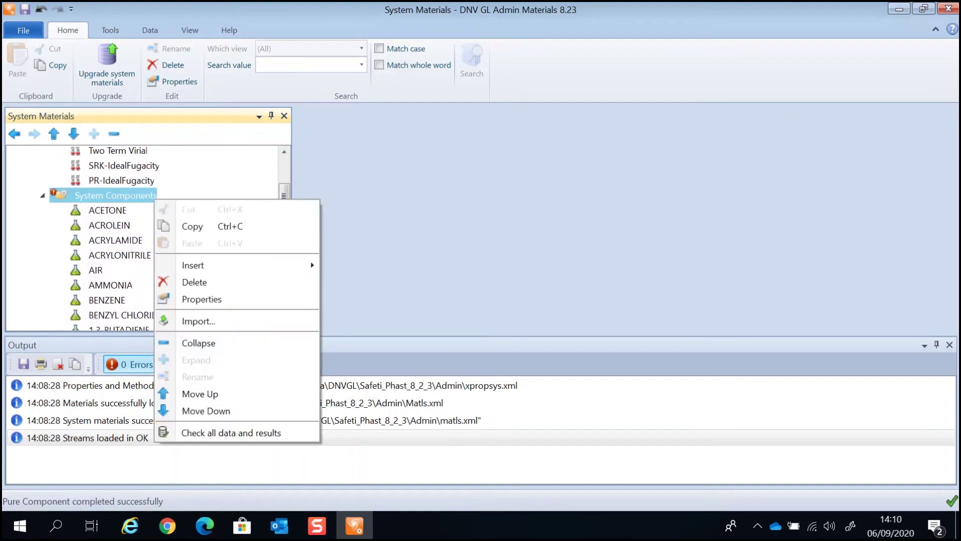
mouse_move(193, 264)
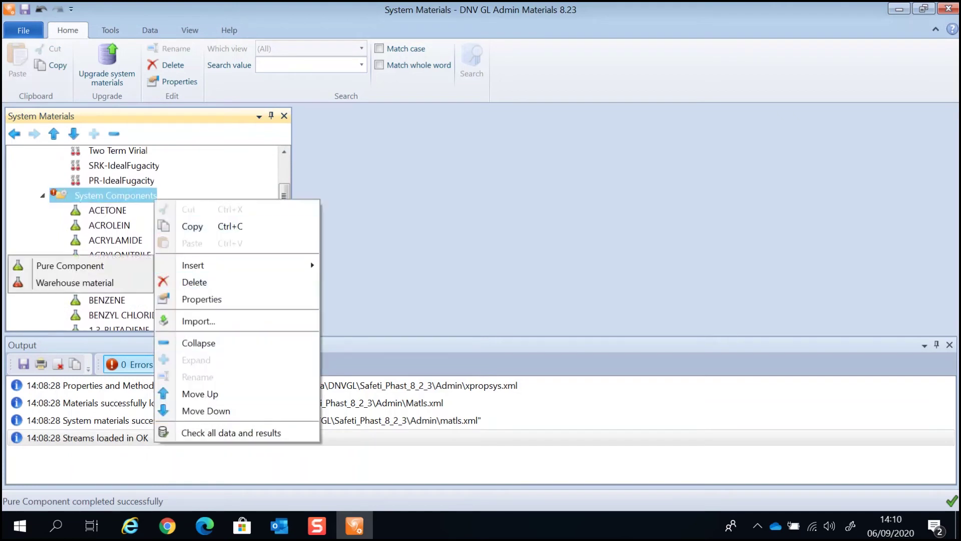
click(70, 266)
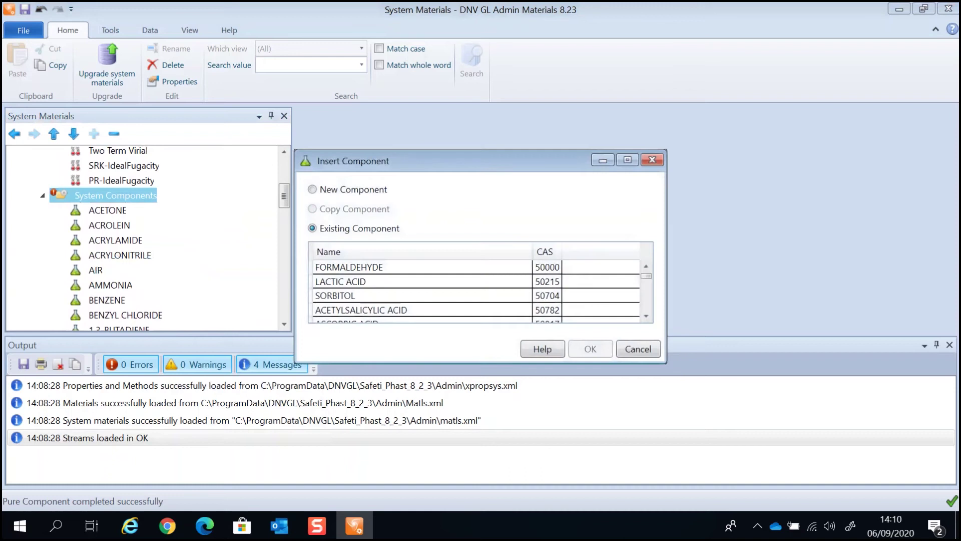
click(313, 189)
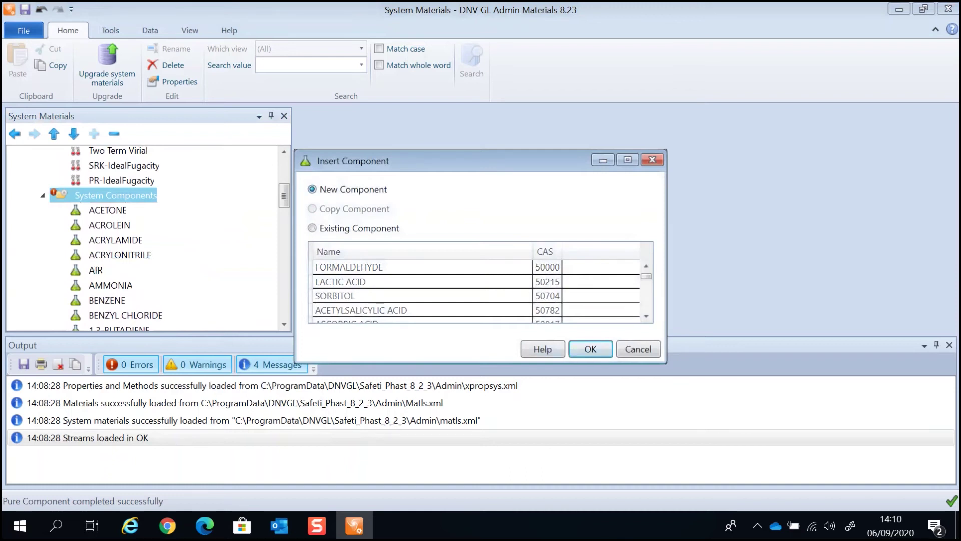
key(Return)
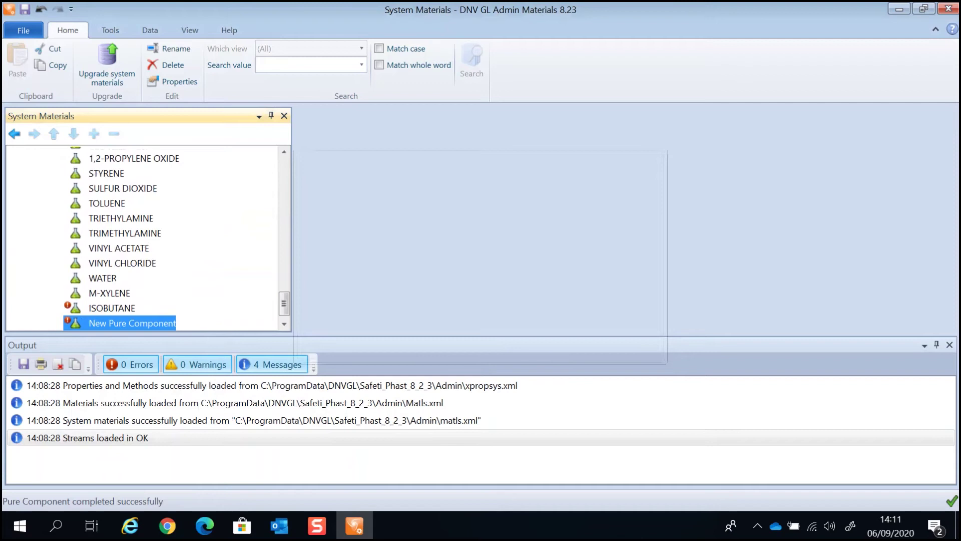
- Rename the new pure component as ABC
key(F2)
text(ABC)
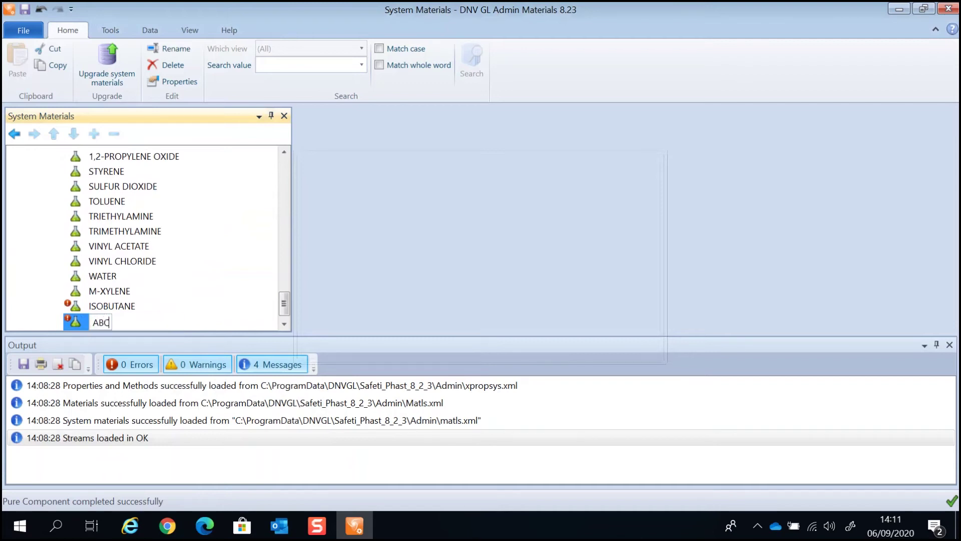
key(Return)
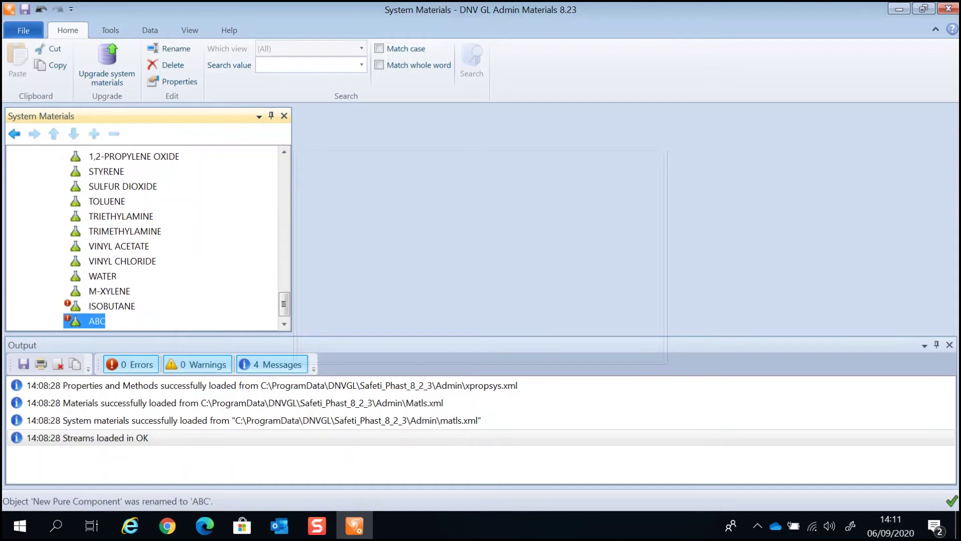
- Duplicate ACETONE within the System Components folder and rename the copy as DEF
drag(284, 304, 284, 185)
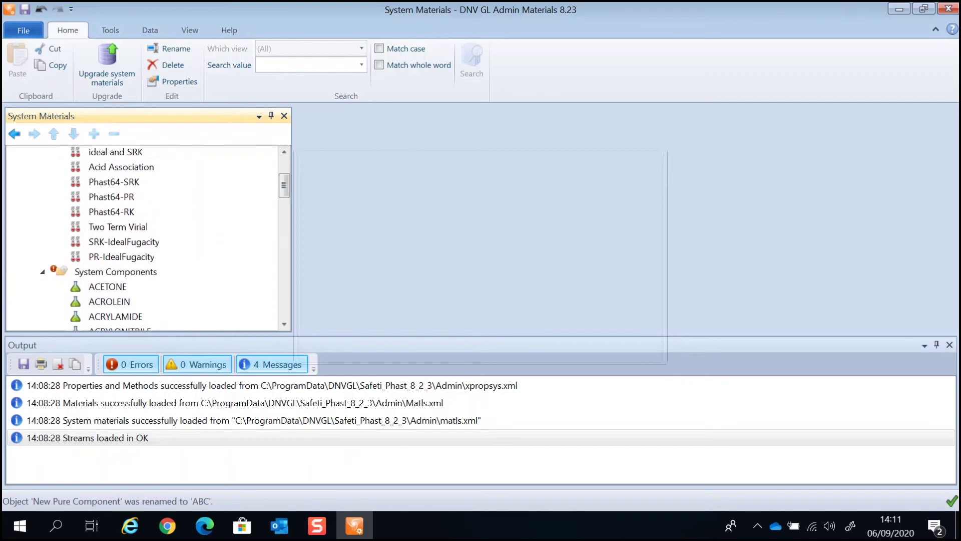
click(107, 287)
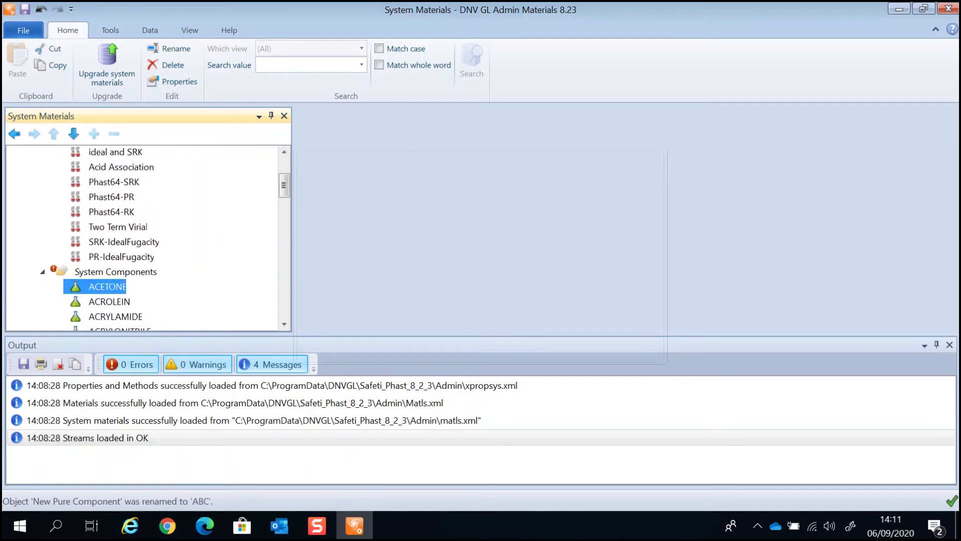
key(ctrl+c)
click(116, 272)
key(ctrl+v)
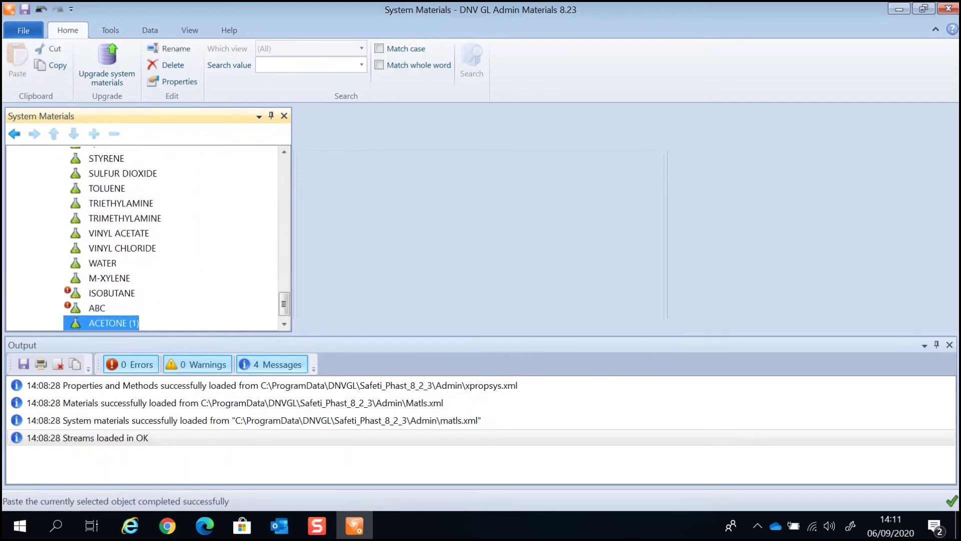
key(F2)
text(DEF)
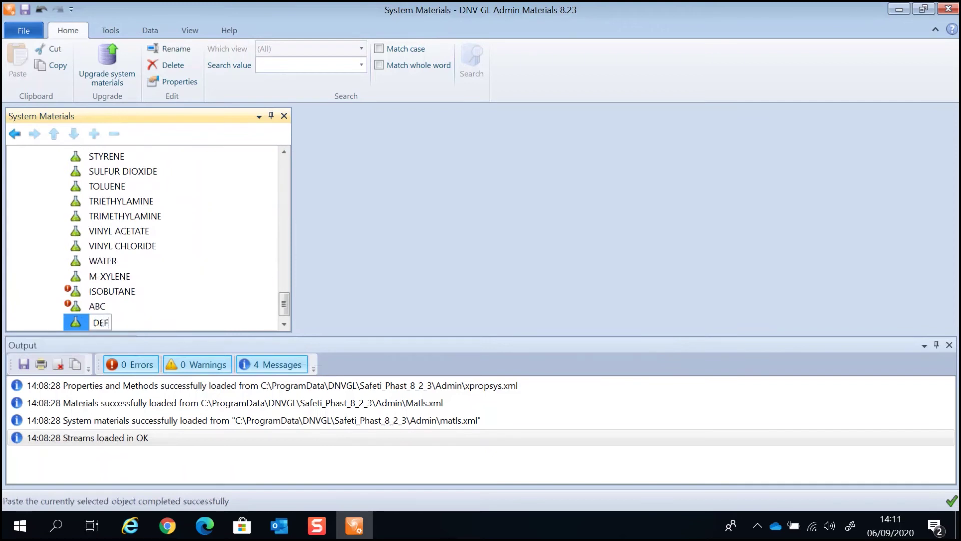
key(Return)
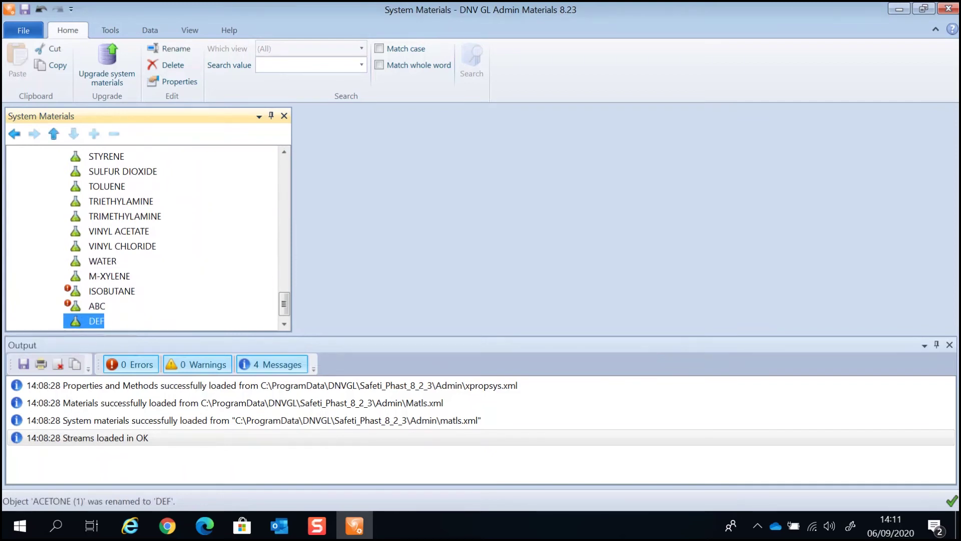
- Try to rename the DEF component as ACETONE
key(shift+F10)
key(F2)
text(ACETONE)
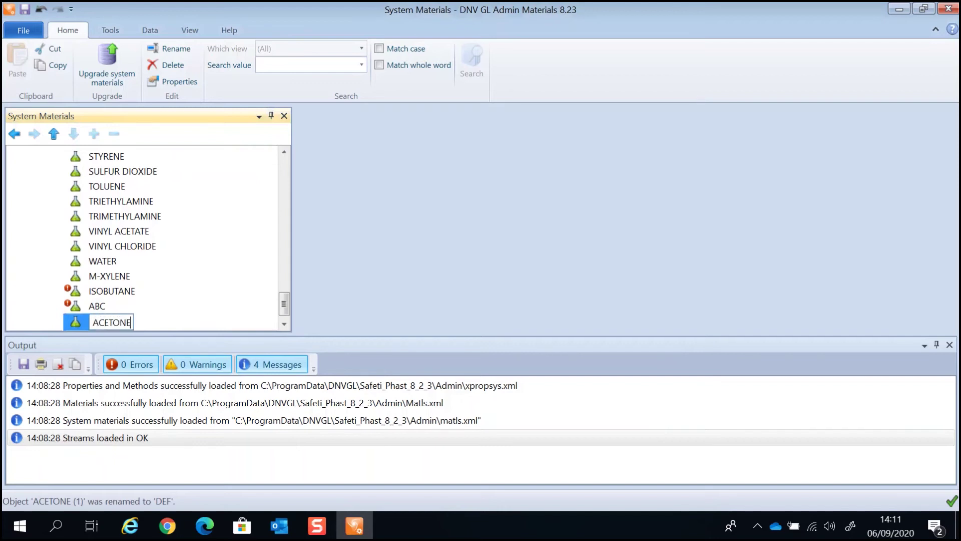
key(Return)
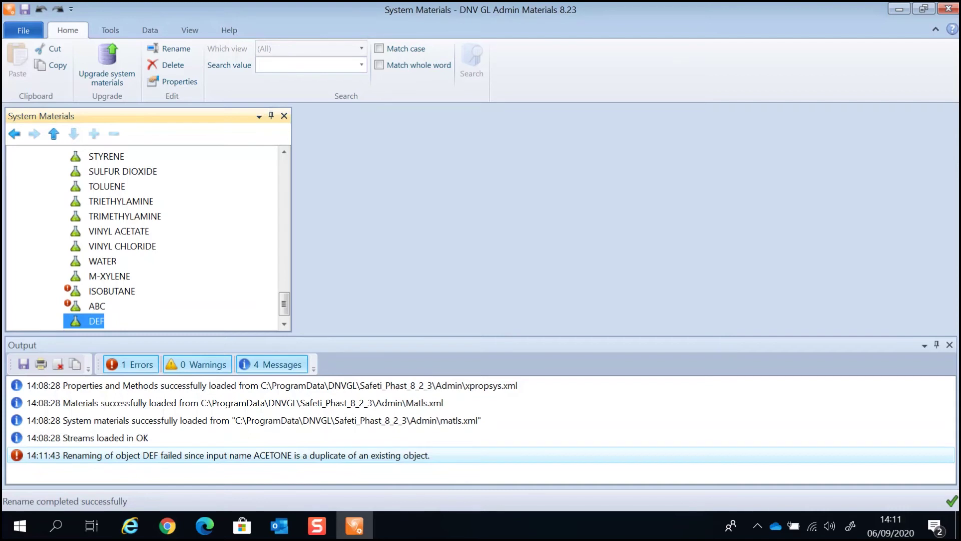
- Insert a new mixture into the System Mixtures folder
click(284, 325)
click(284, 324)
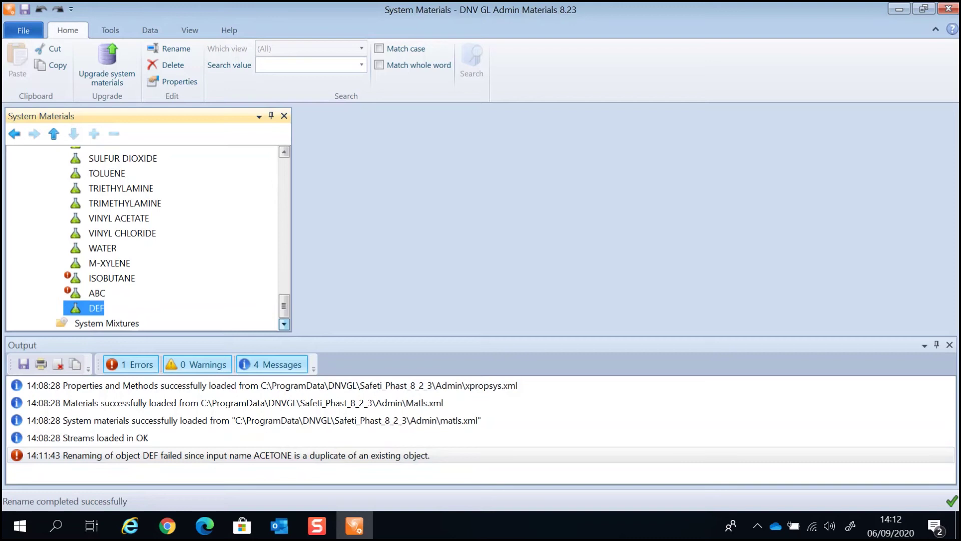
click(106, 323)
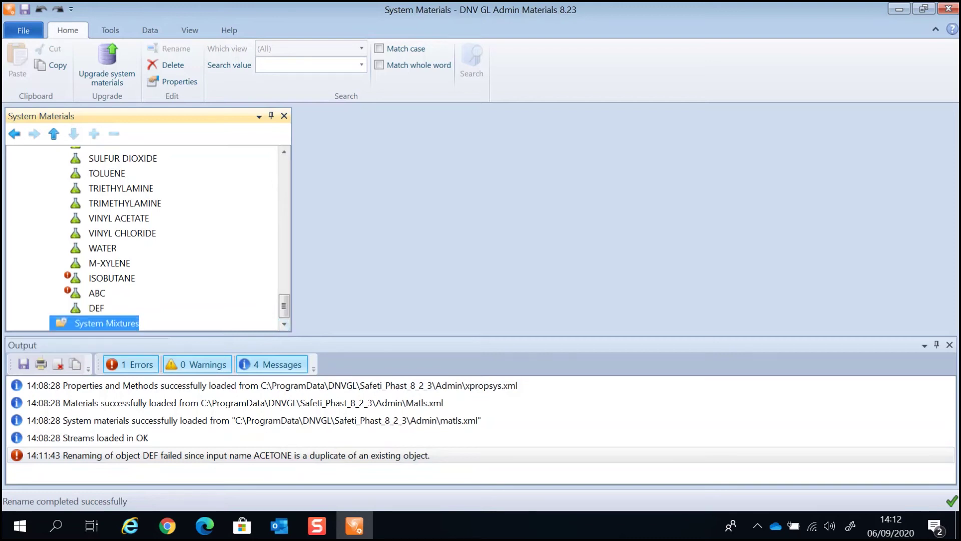
right_click(118, 321)
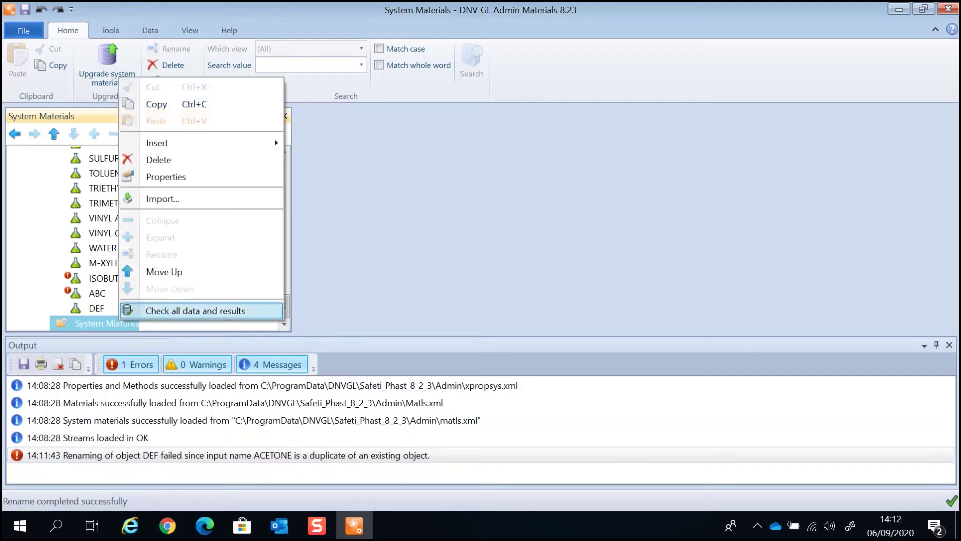
mouse_move(157, 143)
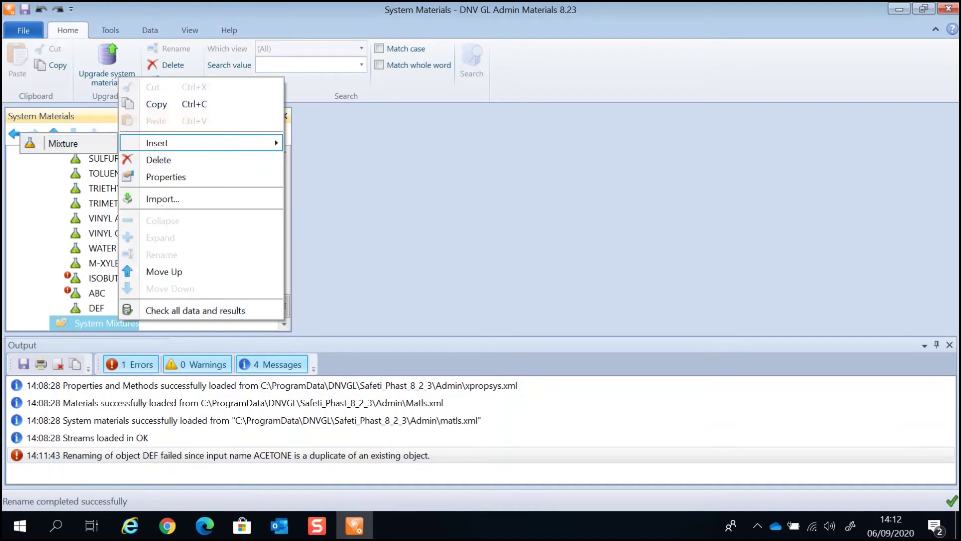
click(60, 143)
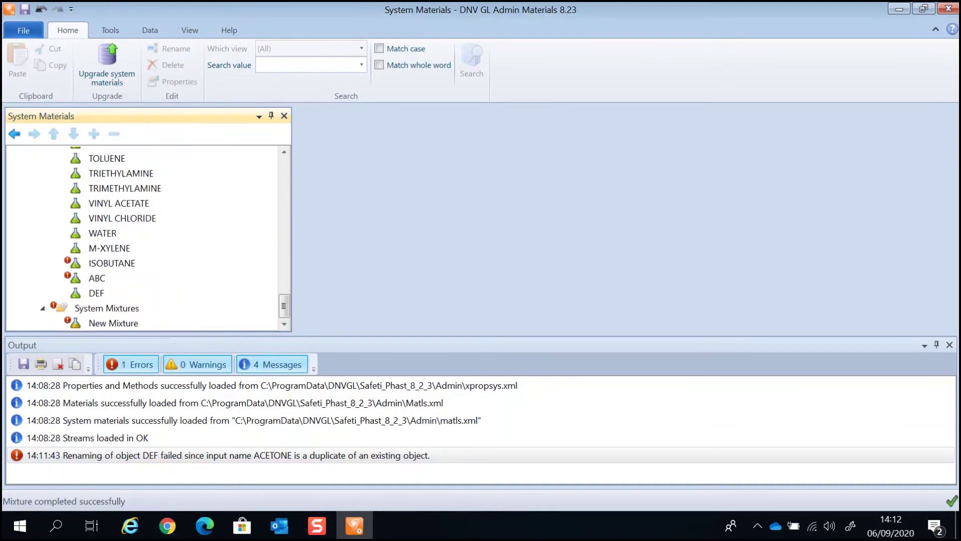
- Rename the new mixture as LPG and view its component selection, accepting it without adding any components
click(113, 323)
key(F2)
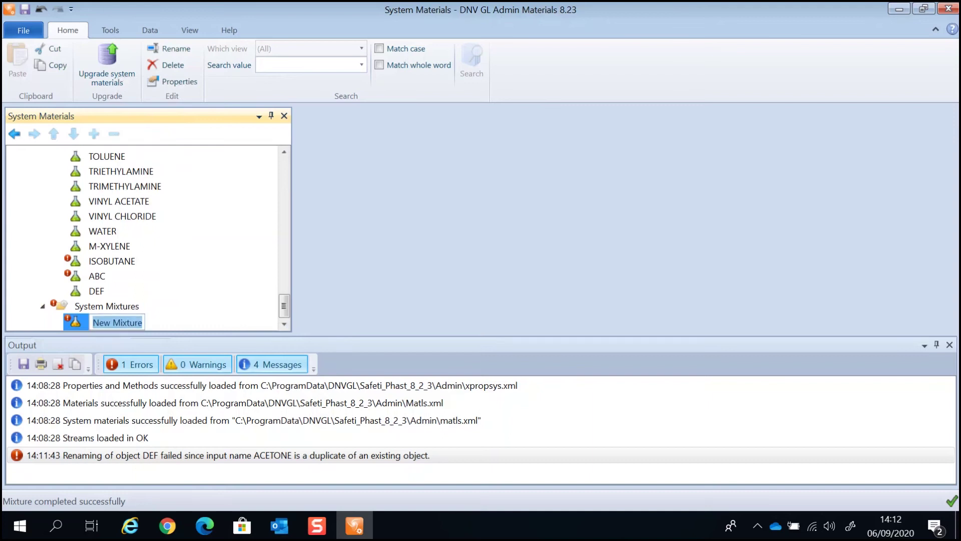
text(LPG)
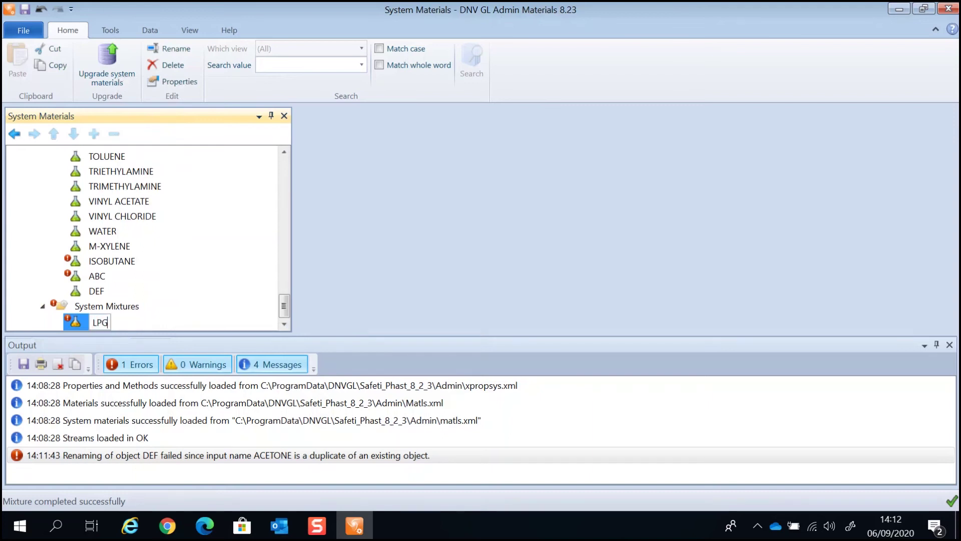
key(Return)
double_click(95, 323)
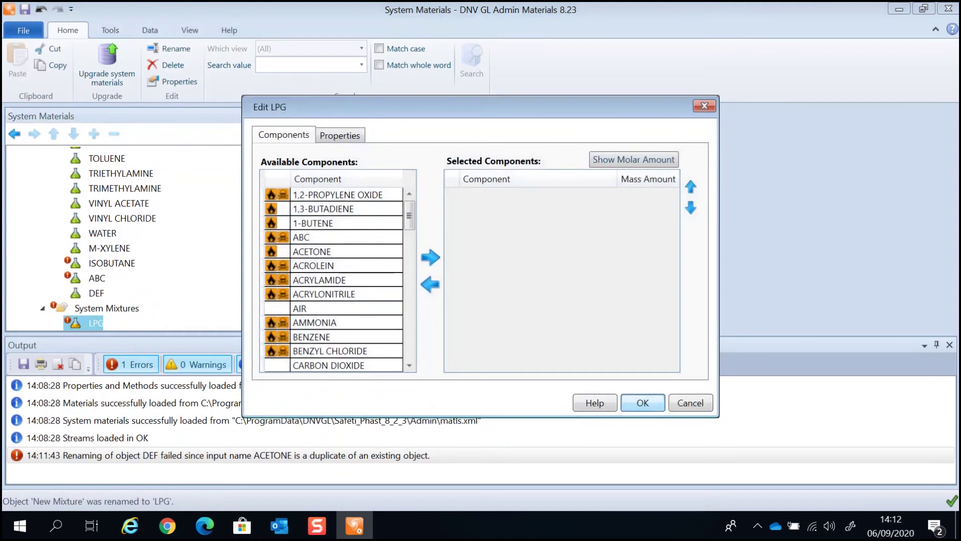
key(Return)
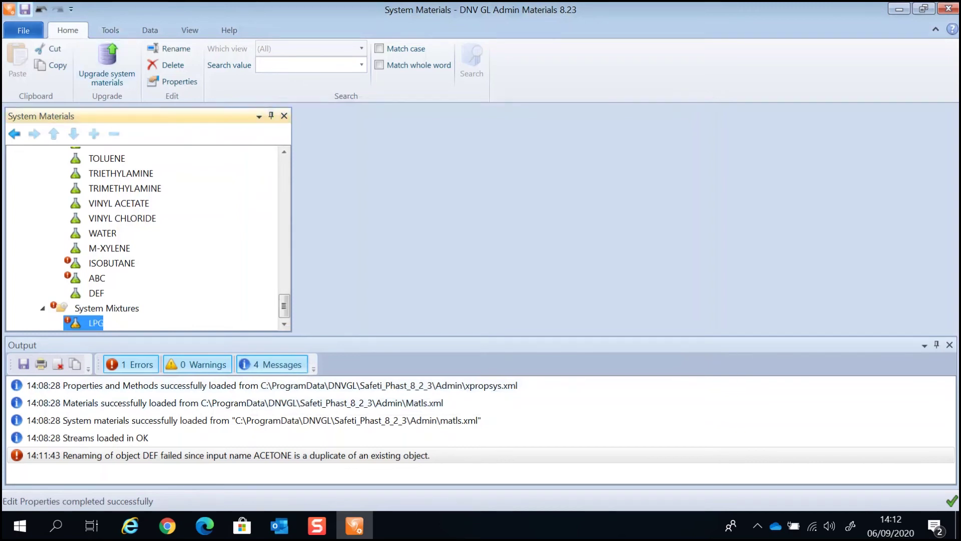
- Save the system materials with the change description "Added components" and close Admin Materials
click(24, 10)
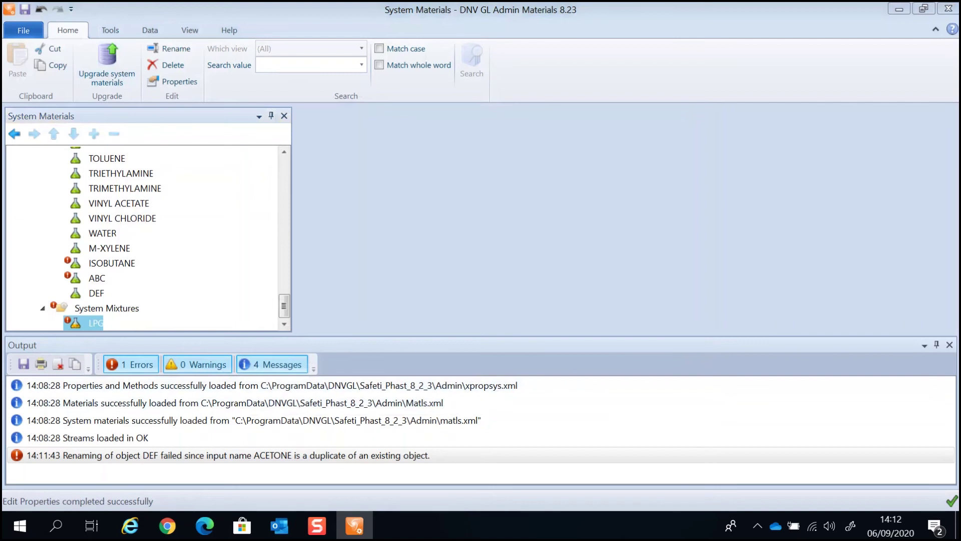
text(Ad)
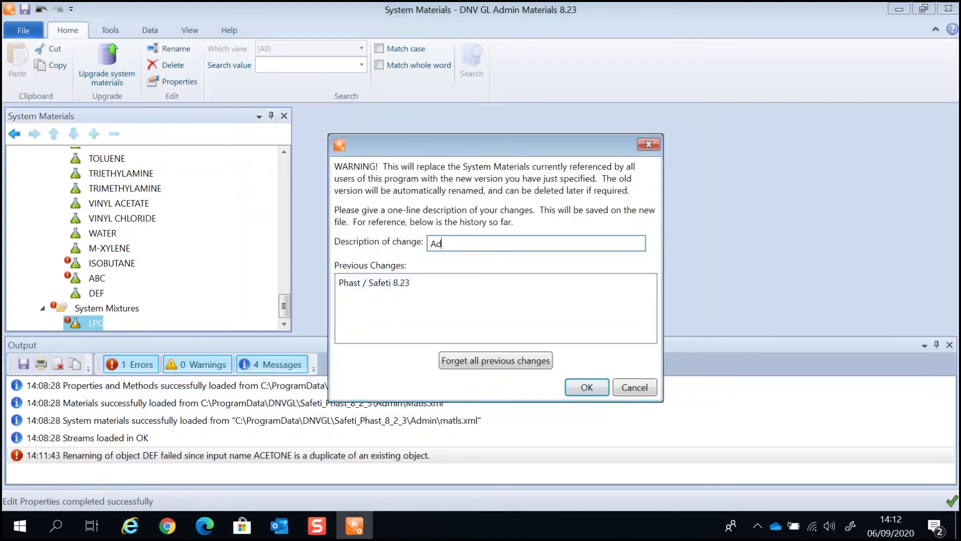
text(ded components)
key(Return)
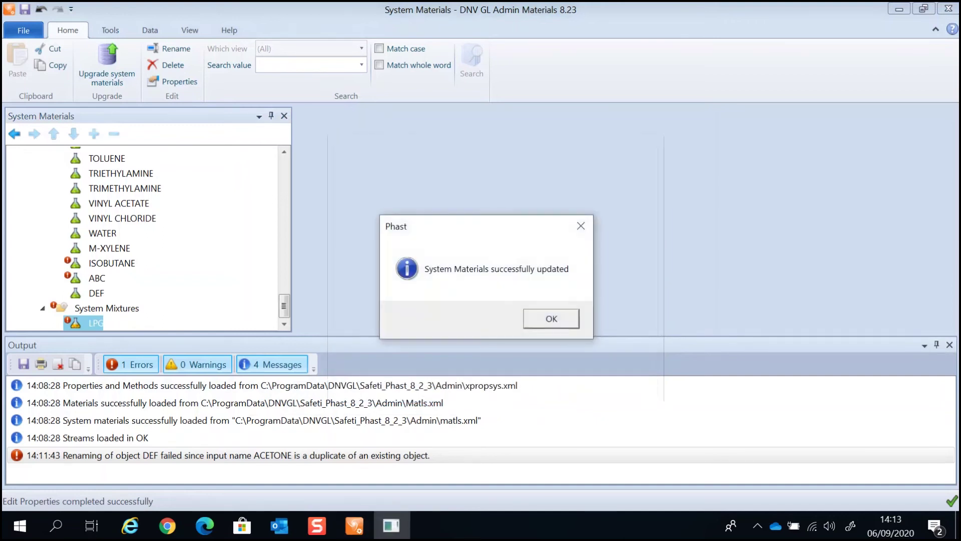
key(Return)
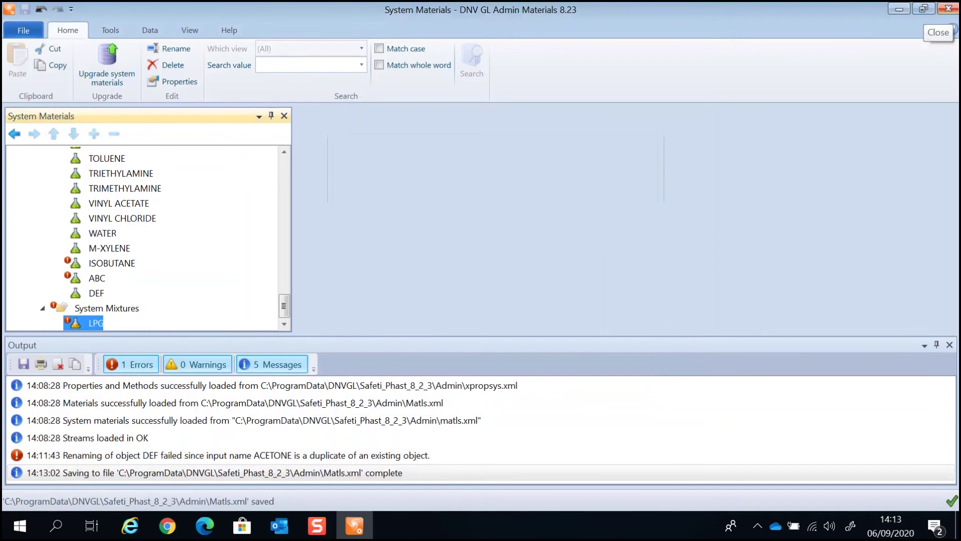
click(948, 9)
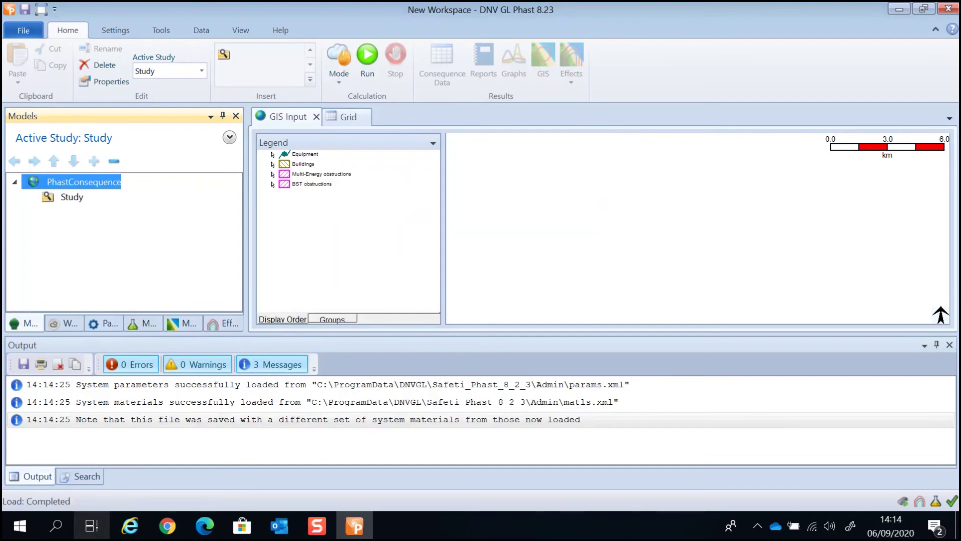
- In Phast, insert a pressure vessel under Study and choose ISOBUTANE as its material
click(72, 197)
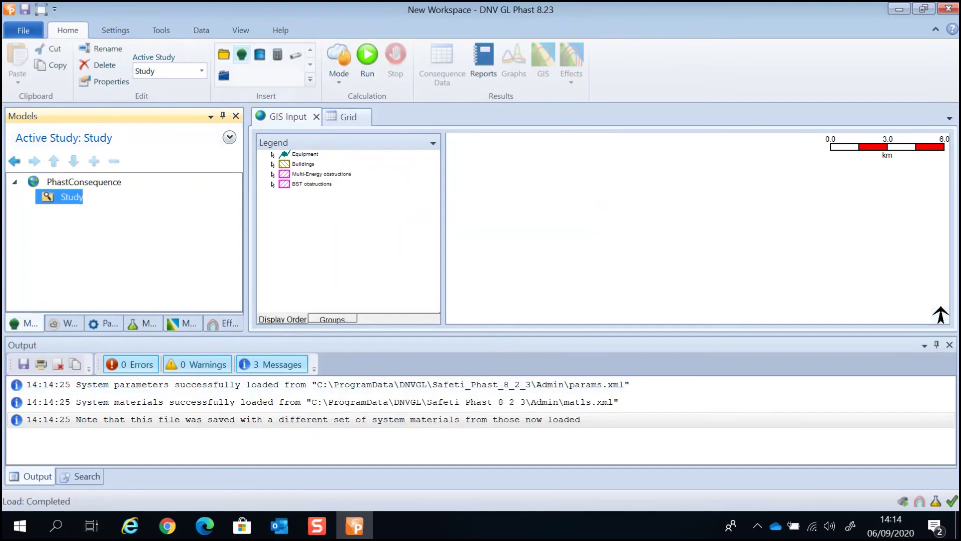
click(242, 54)
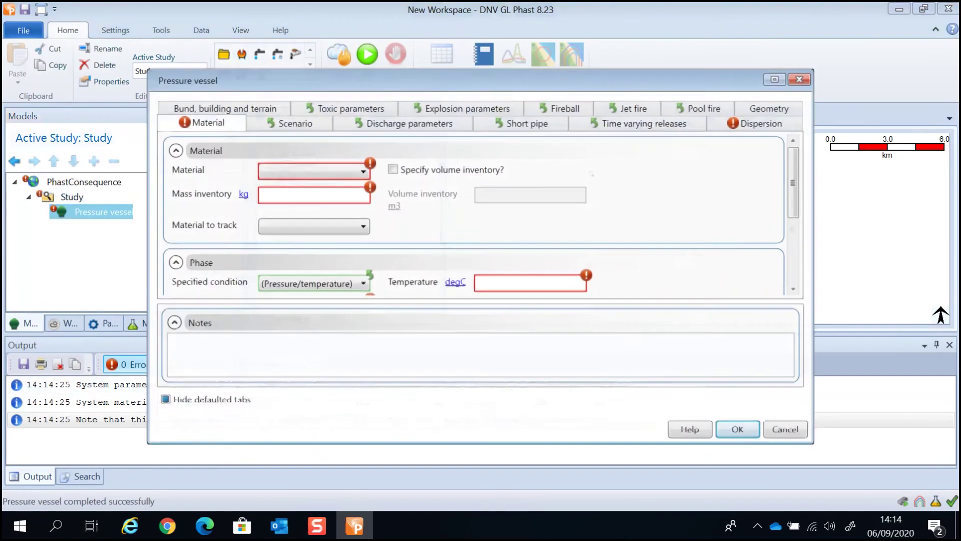
click(362, 171)
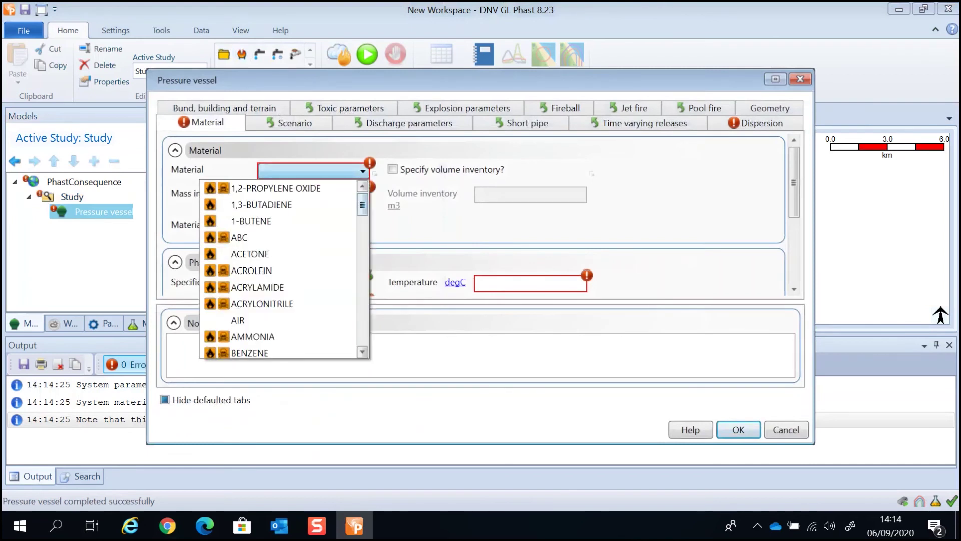
drag(362, 204, 362, 206)
scroll(285, 269, down, 8)
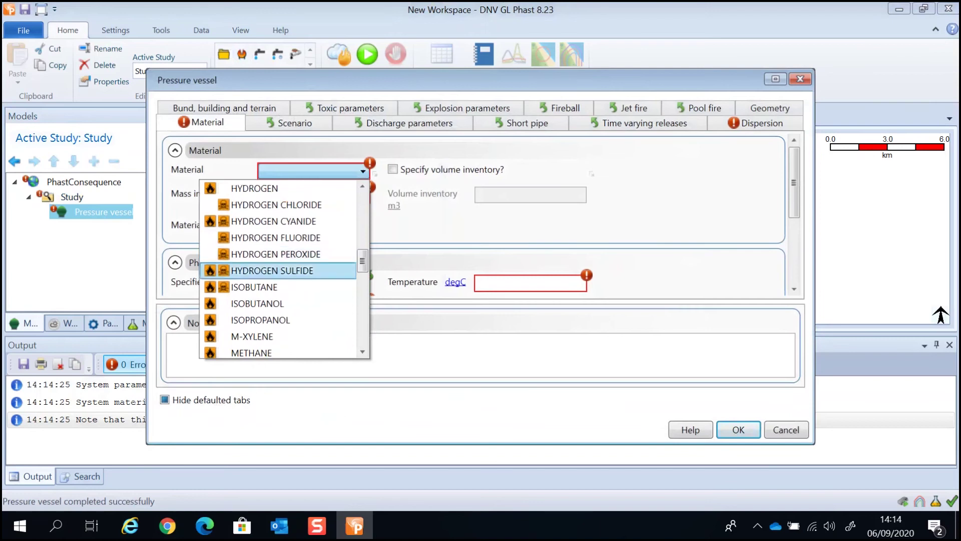
click(270, 287)
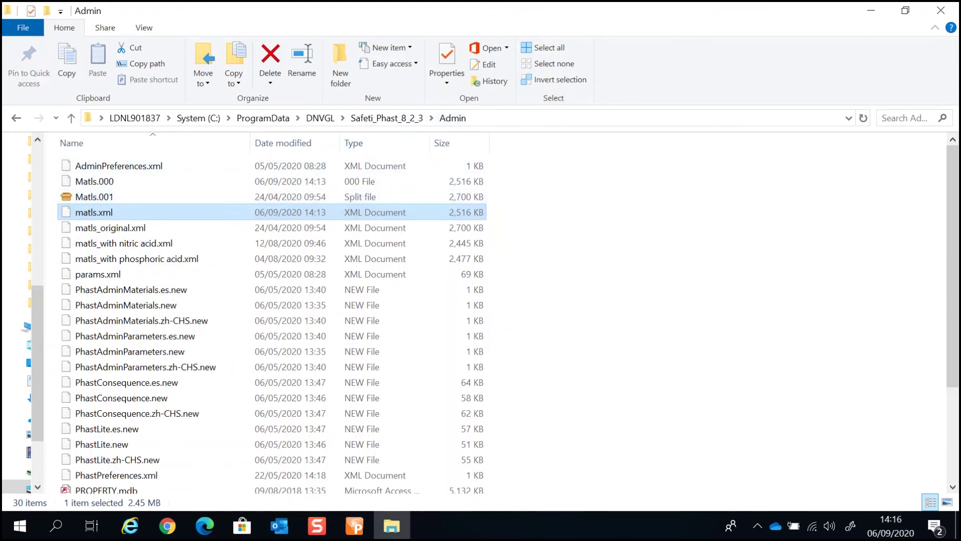
- In File Explorer, examine the Admin folder's full path and the materials files matls.xml, Matls.001 and matls_original.xml
click(601, 118)
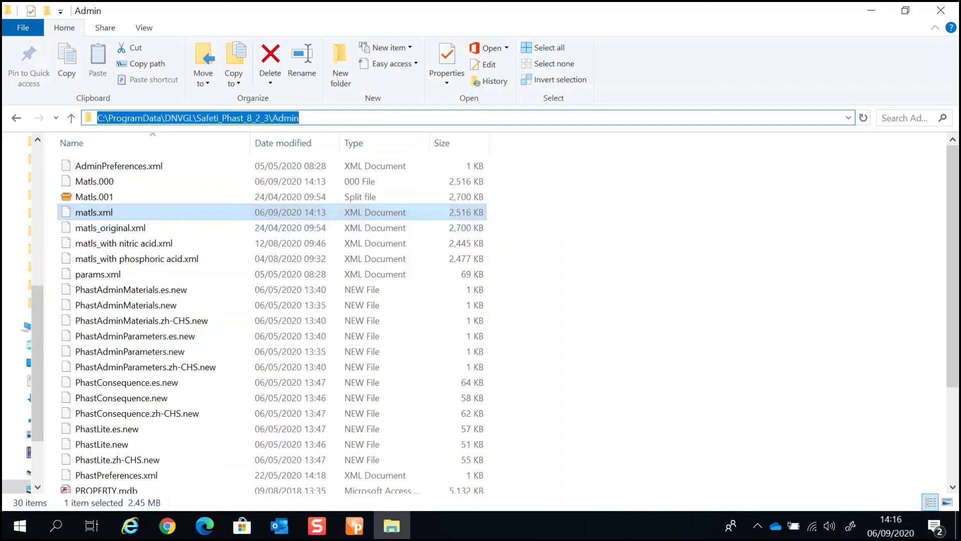
click(94, 212)
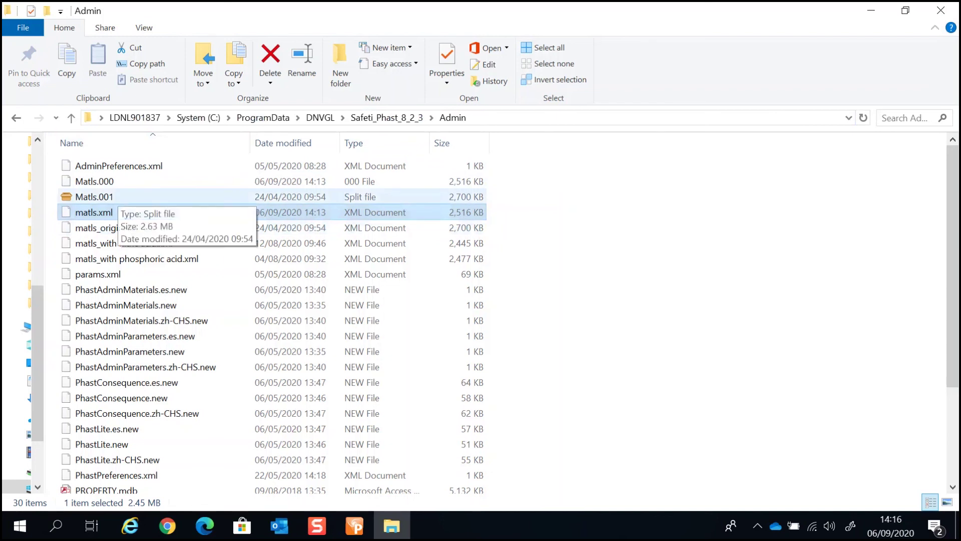
click(100, 197)
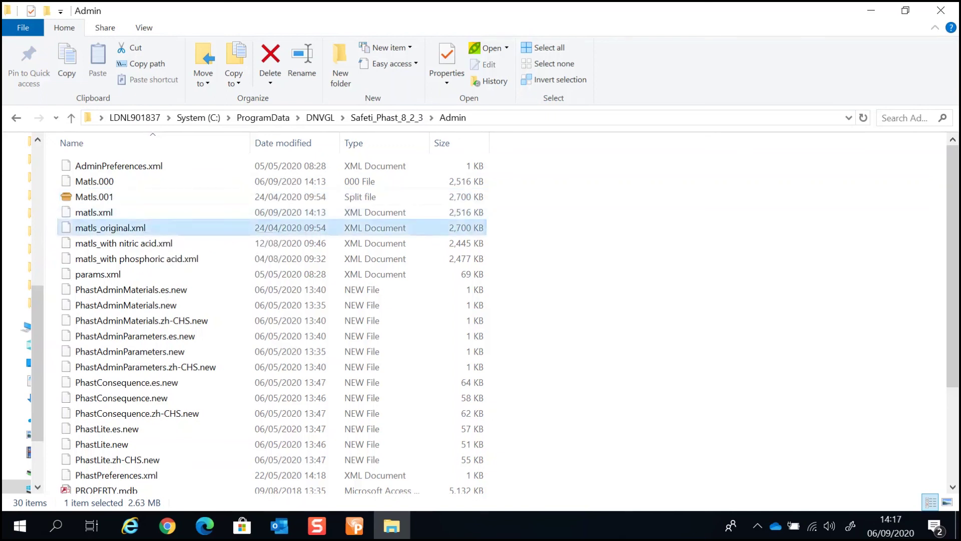
click(143, 226)
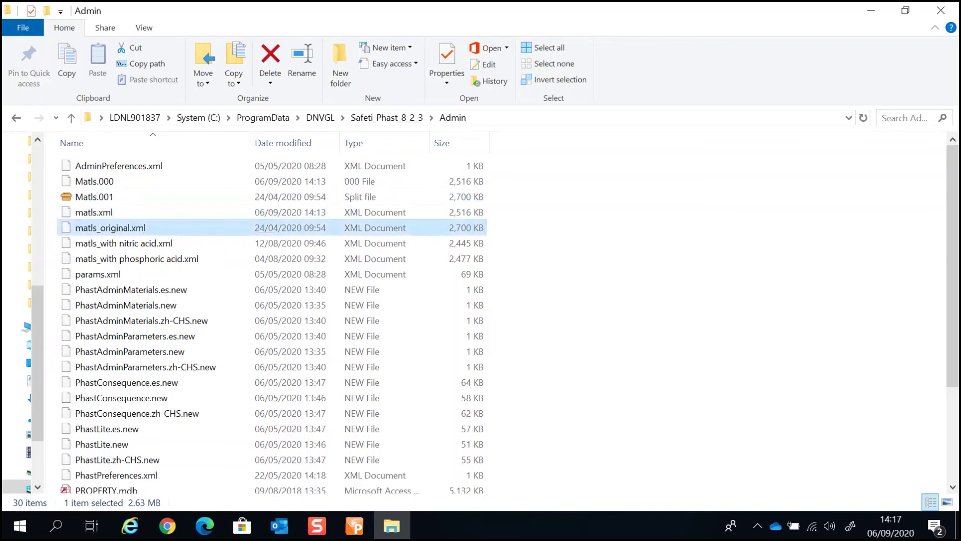